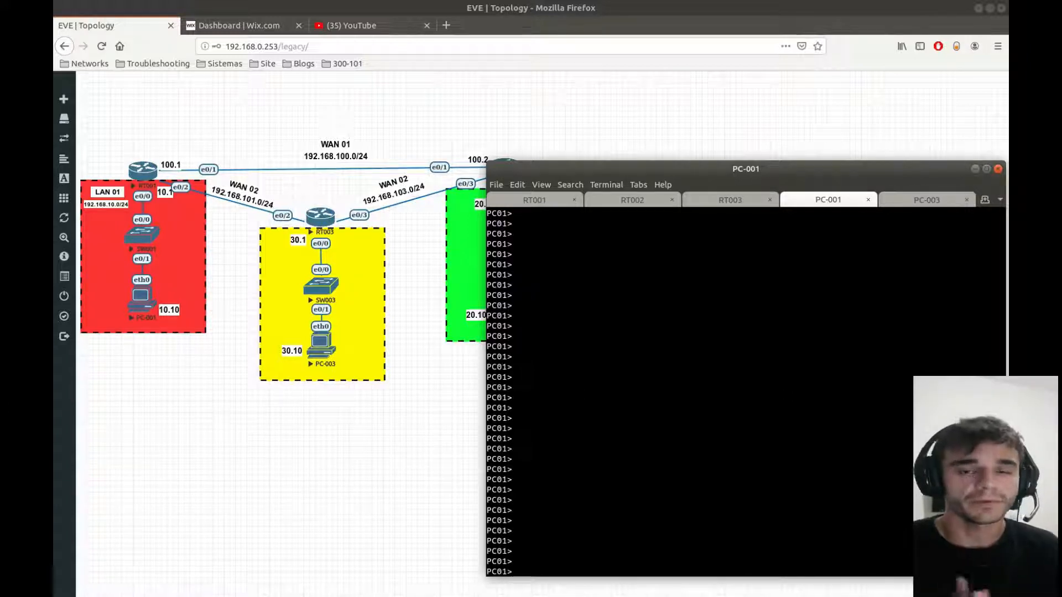
Step: Ping 192.168.30.10 from PC-001 to test connectivity with PC-003
{"action": "type", "text": "ping192.1"}
{"action": "key", "text": "BackSpace"}
{"action": "key", "text": "BackSpace"}
{"action": "key", "text": "BackSpace"}
{"action": "key", "text": "BackSpace"}
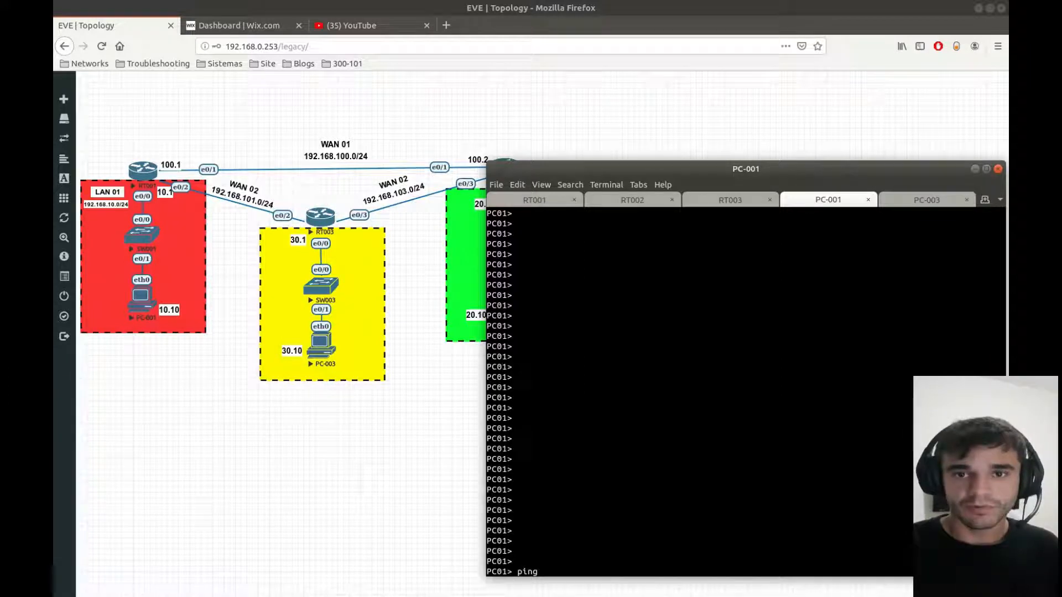
{"action": "type", "text": "92.168."}
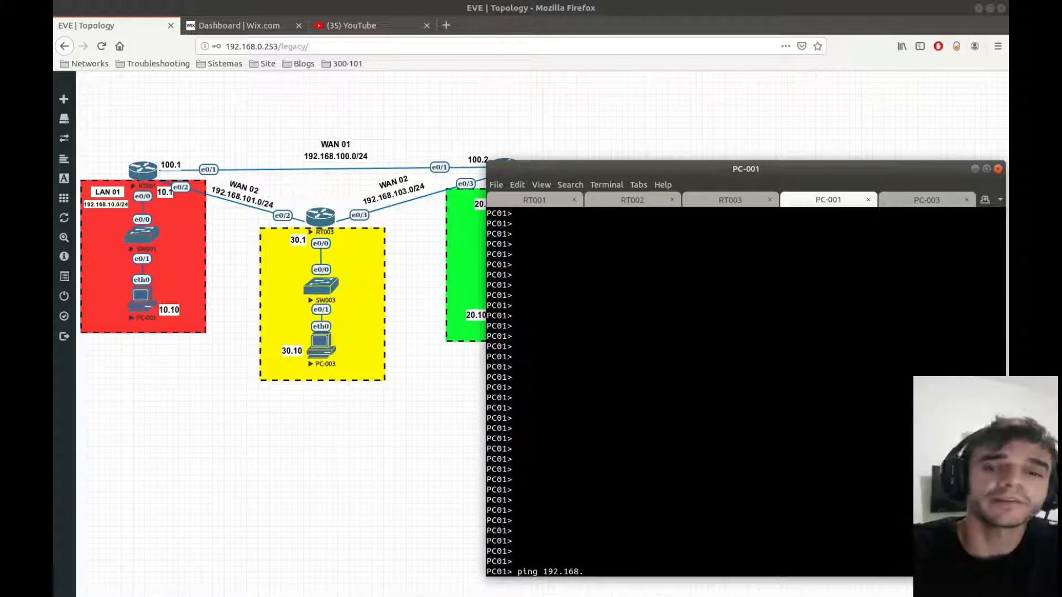
{"action": "type", "text": "30.10"}
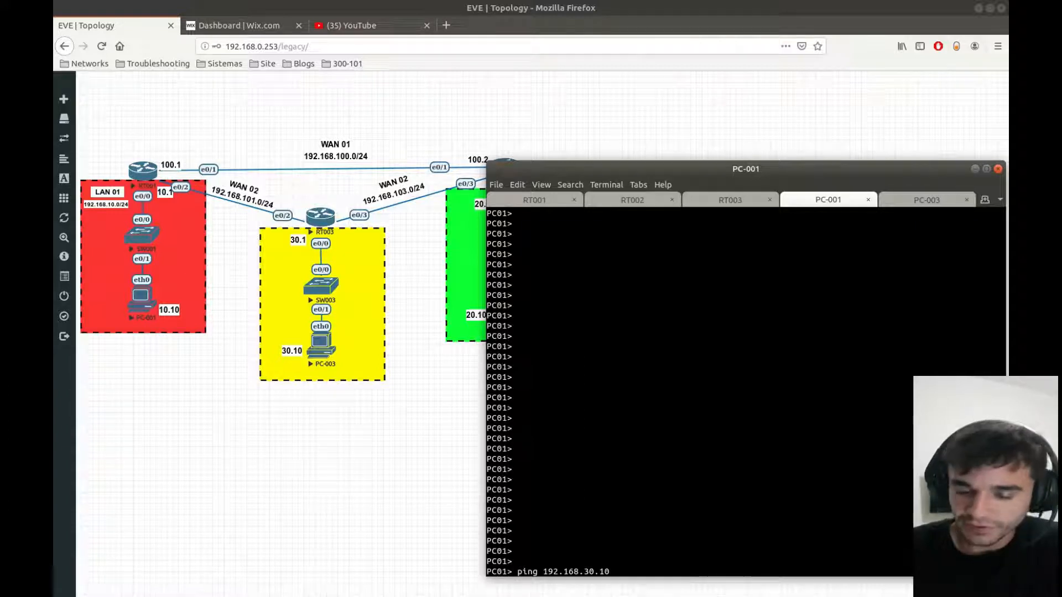
{"action": "key", "text": "Return"}
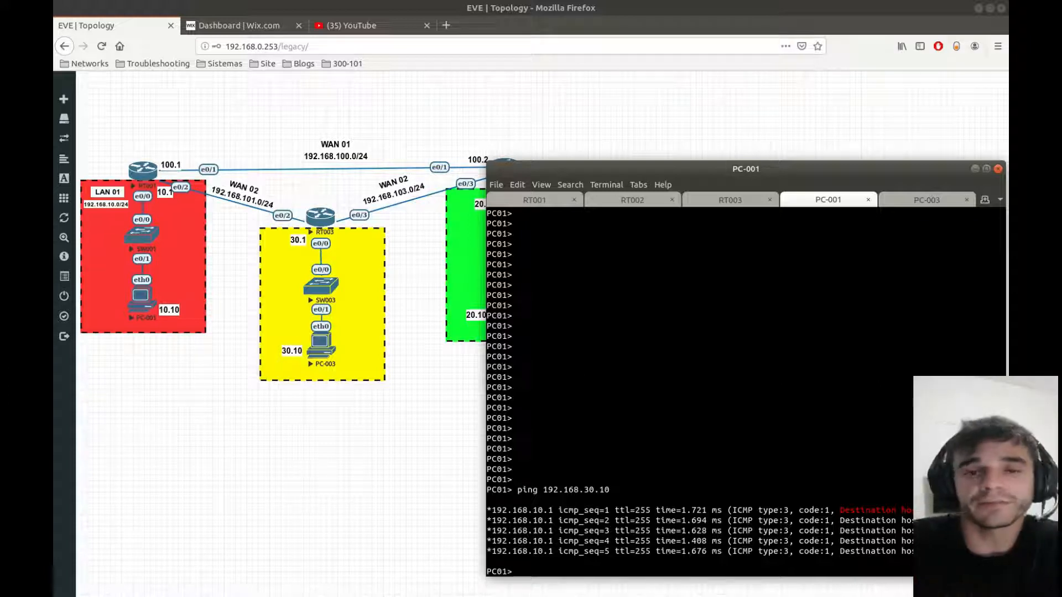
Step: Switch to the RT001 router console
{"action": "key", "text": "alt+1"}
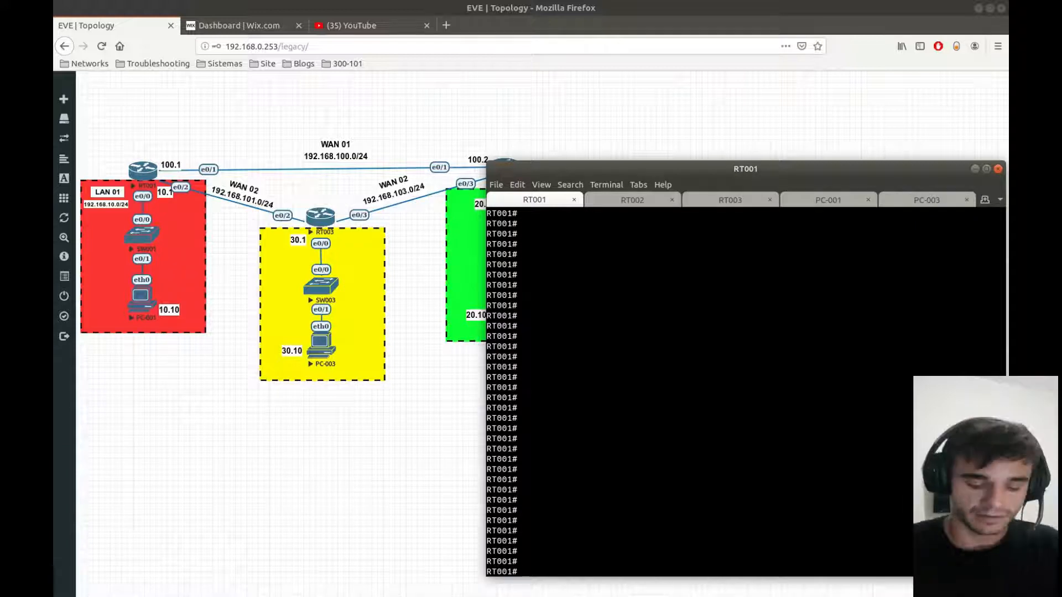
{"action": "type", "text": "conf"}
{"action": "key", "text": "Tab"}
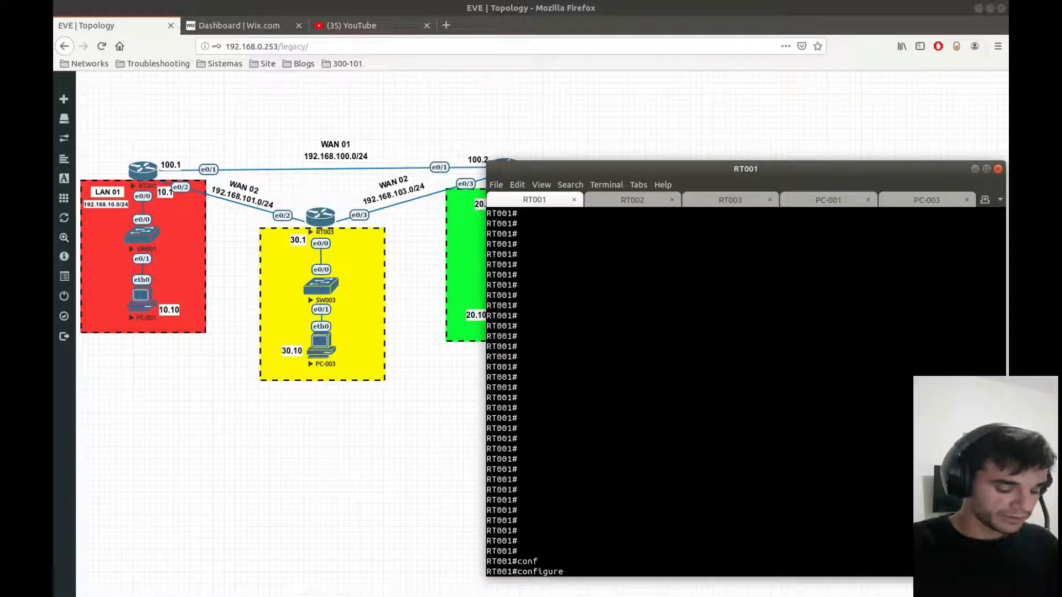
{"action": "type", "text": "t"}
{"action": "key", "text": "Tab"}
{"action": "key", "text": "Return"}
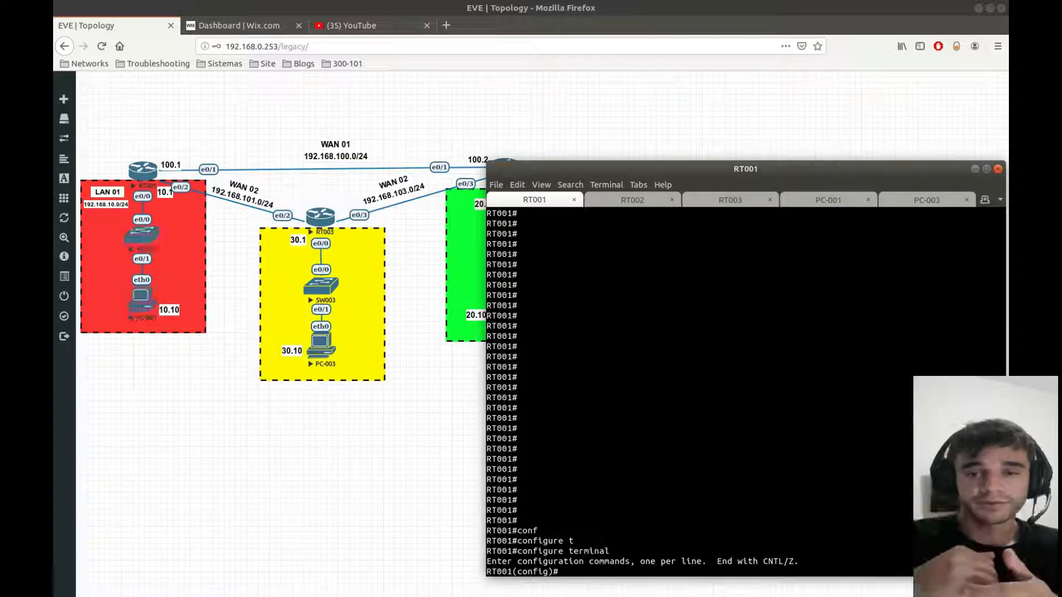
{"action": "type", "text": "end"}
{"action": "key", "text": "Return"}
Step: Display the IP routing table on RT001
{"action": "type", "text": "sho ip route"}
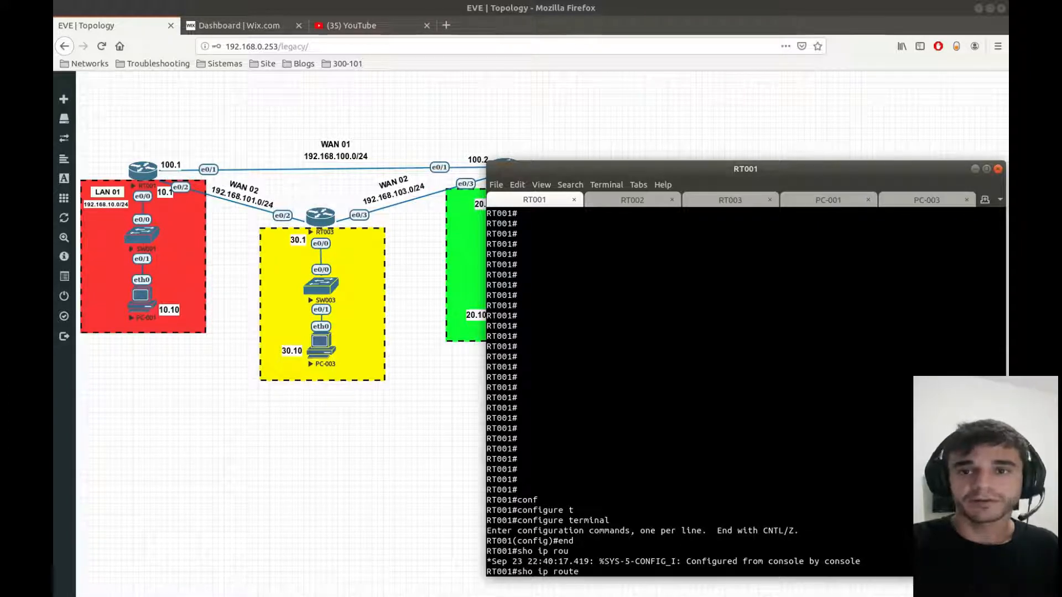
{"action": "key", "text": "Return"}
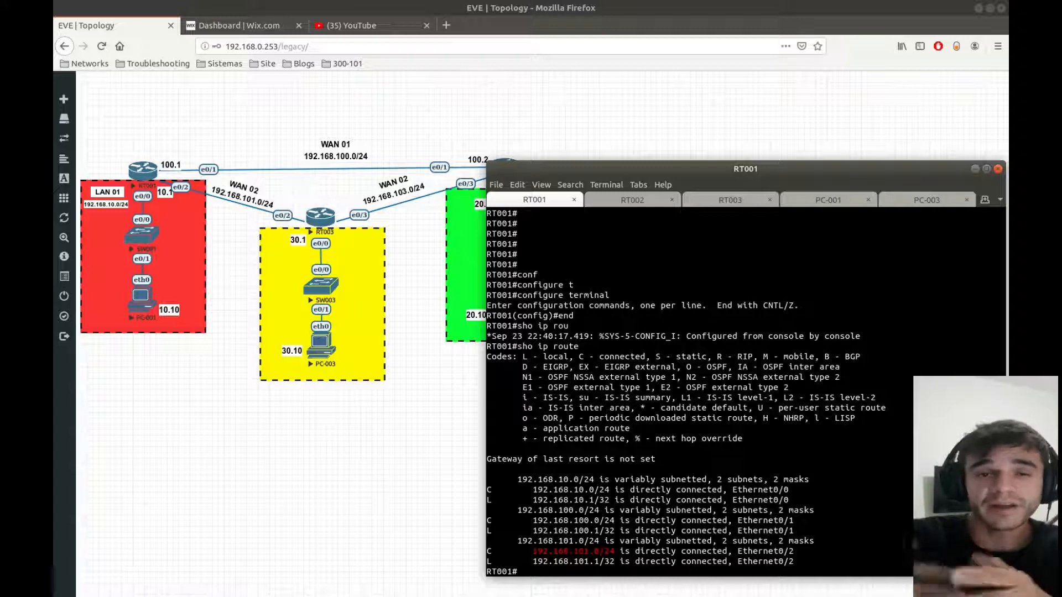
{"action": "key", "text": "Return"}
{"action": "key", "text": "Return"}
{"action": "key", "text": "Return"}
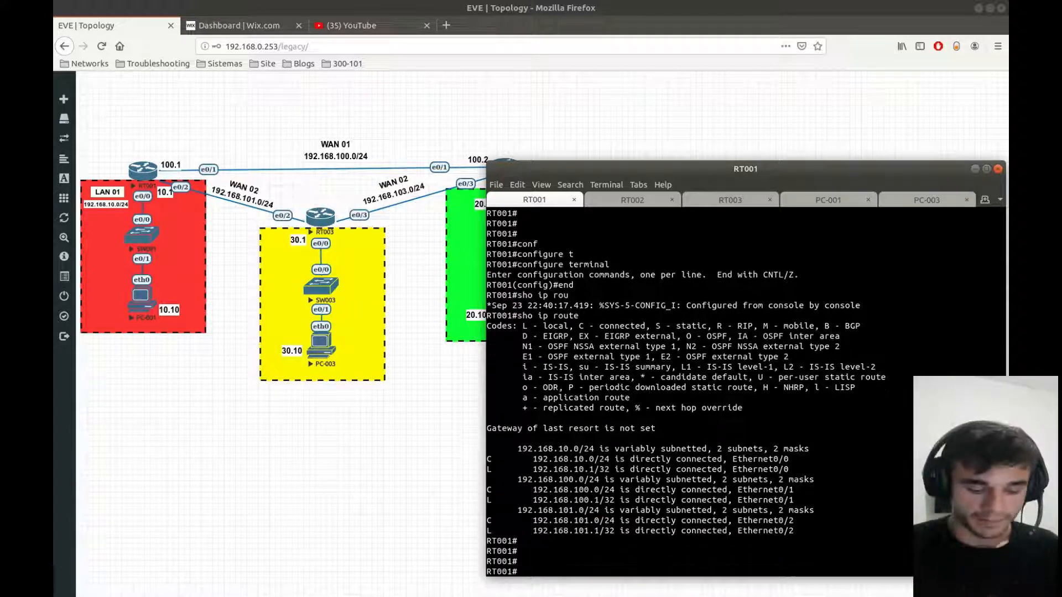
Step: Enter global configuration mode on RT001 and start the RIP routing process with router rip
{"action": "type", "text": "conf"}
{"action": "key", "text": "Tab"}
{"action": "type", "text": "t"}
{"action": "key", "text": "Tab"}
{"action": "key", "text": "Return"}
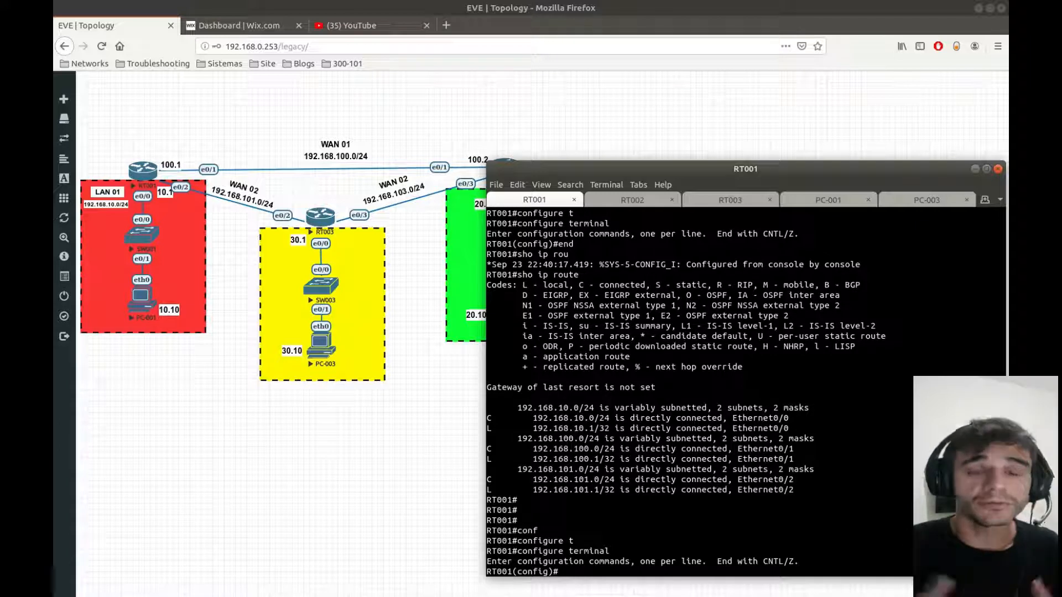
{"action": "type", "text": "router"}
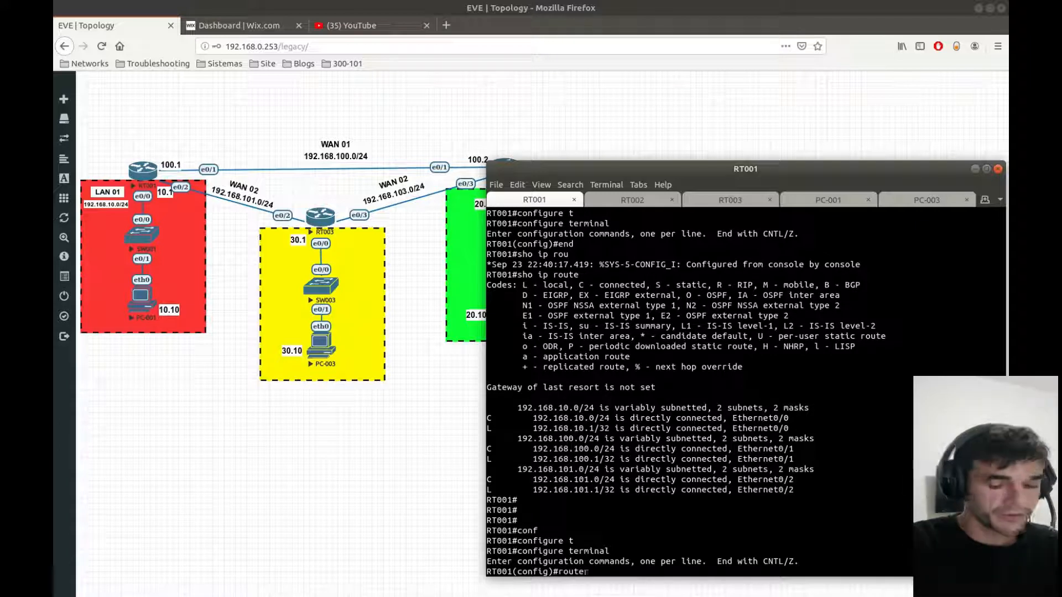
{"action": "type", "text": " rip"}
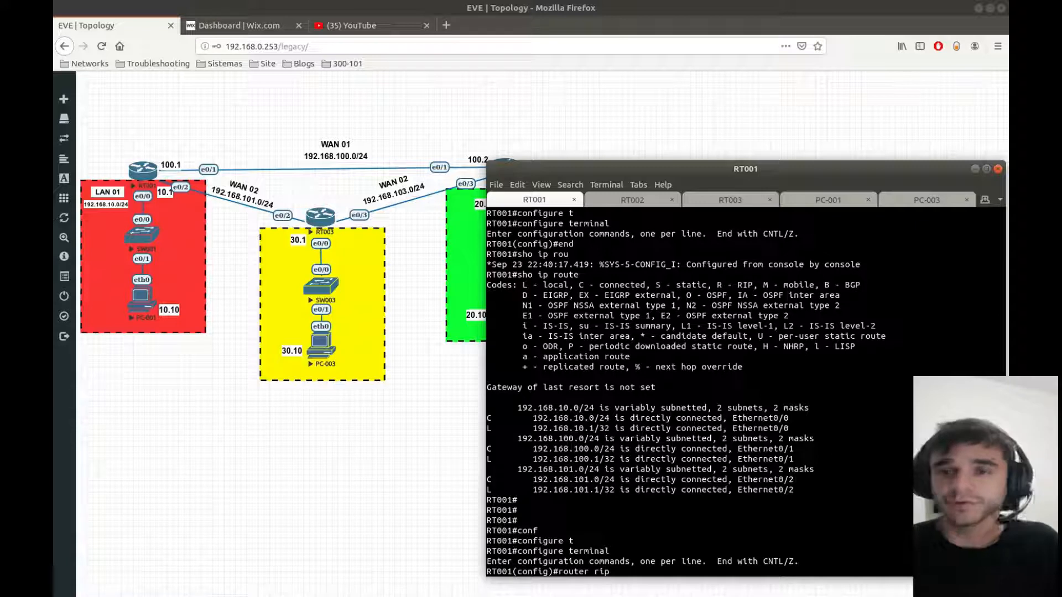
{"action": "key", "text": "Return"}
{"action": "key", "text": "Return"}
{"action": "key", "text": "Return"}
{"action": "key", "text": "Return"}
{"action": "key", "text": "Return"}
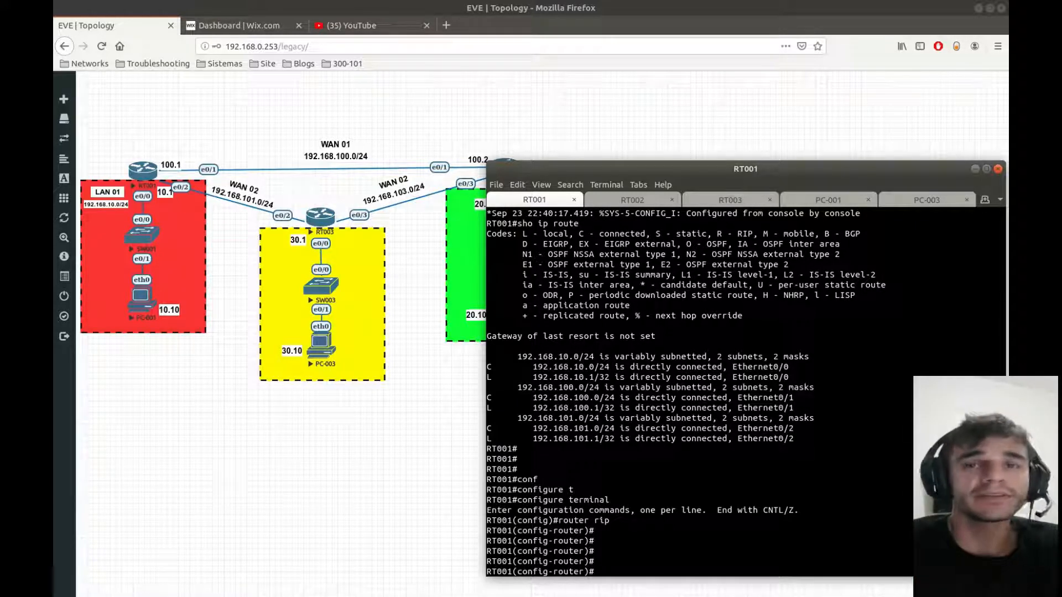
Step: Add the LAN 01 network 192.168.10.0 to RIP on RT001
{"action": "type", "text": "net"}
{"action": "key", "text": "Tab"}
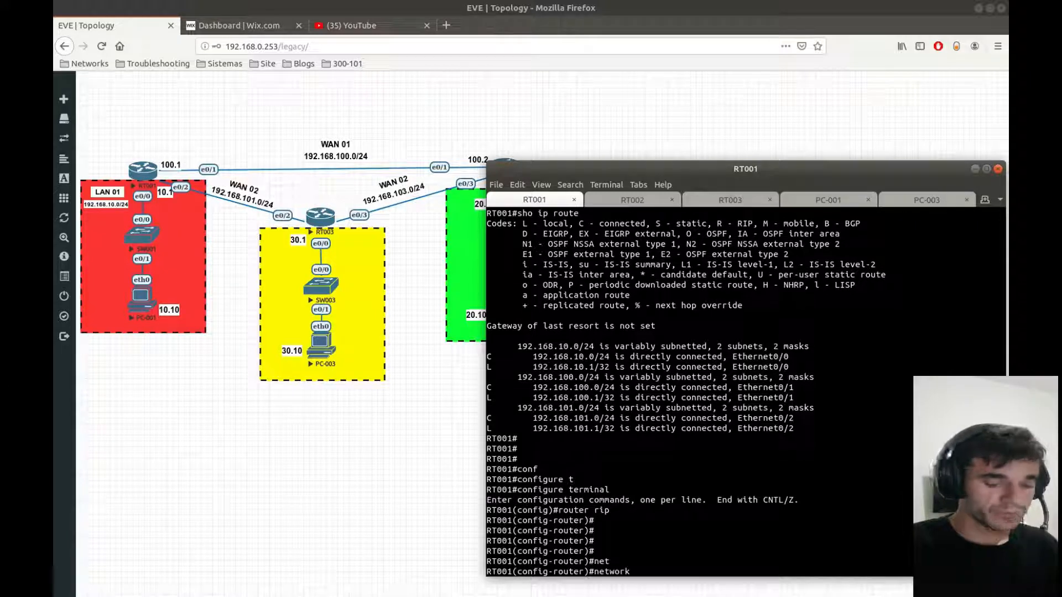
{"action": "type", "text": "192.168"}
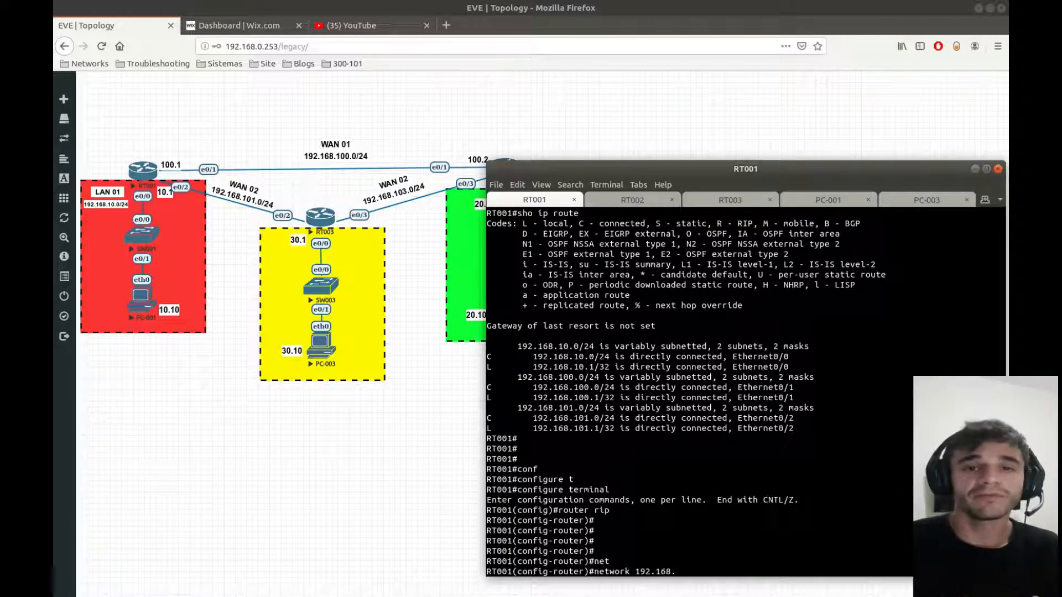
{"action": "type", "text": "."}
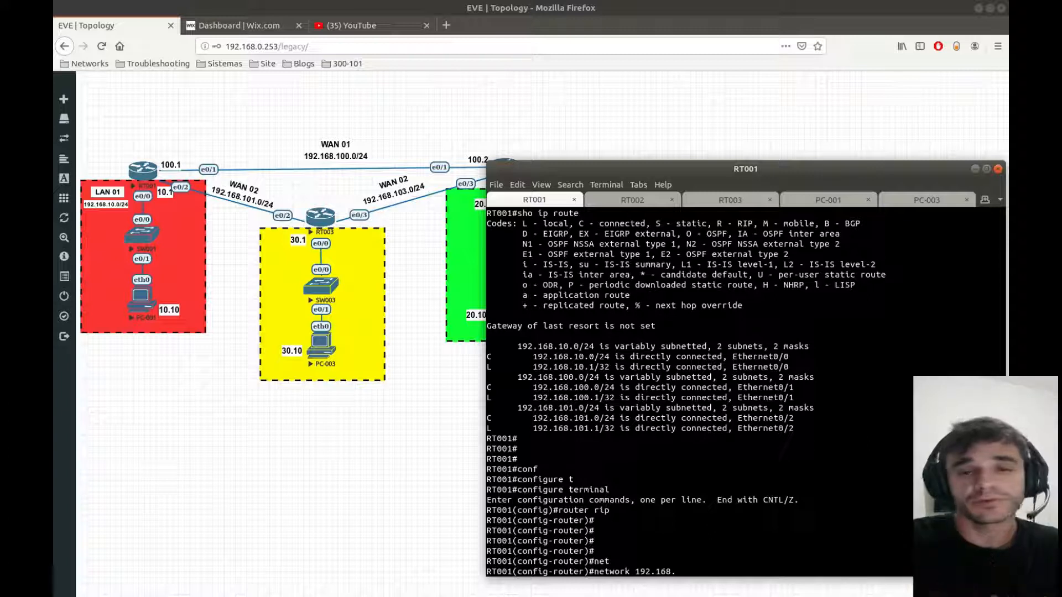
{"action": "type", "text": "10.0"}
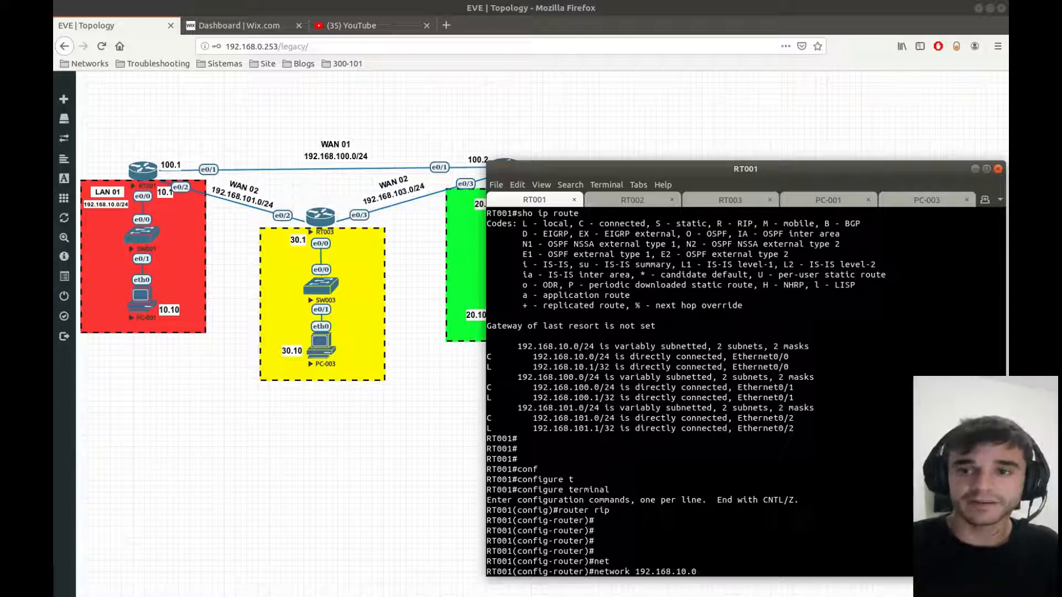
{"action": "key", "text": "Return"}
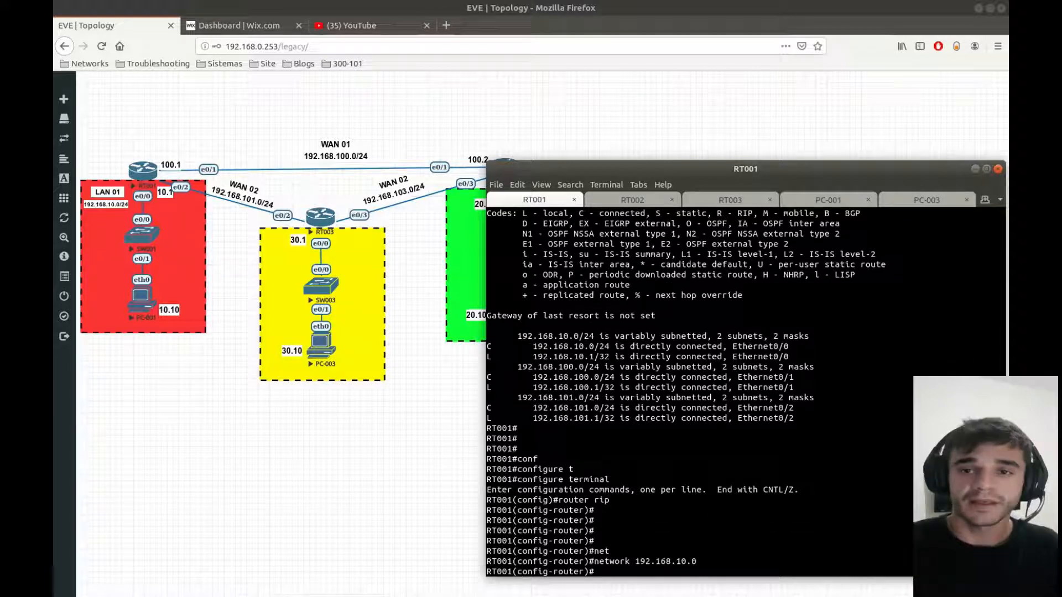
Step: Add the two WAN networks 192.168.100.0 and 192.168.101.0 to RIP on RT001
{"action": "type", "text": "net"}
{"action": "key", "text": "Tab"}
{"action": "type", "text": "192.1"}
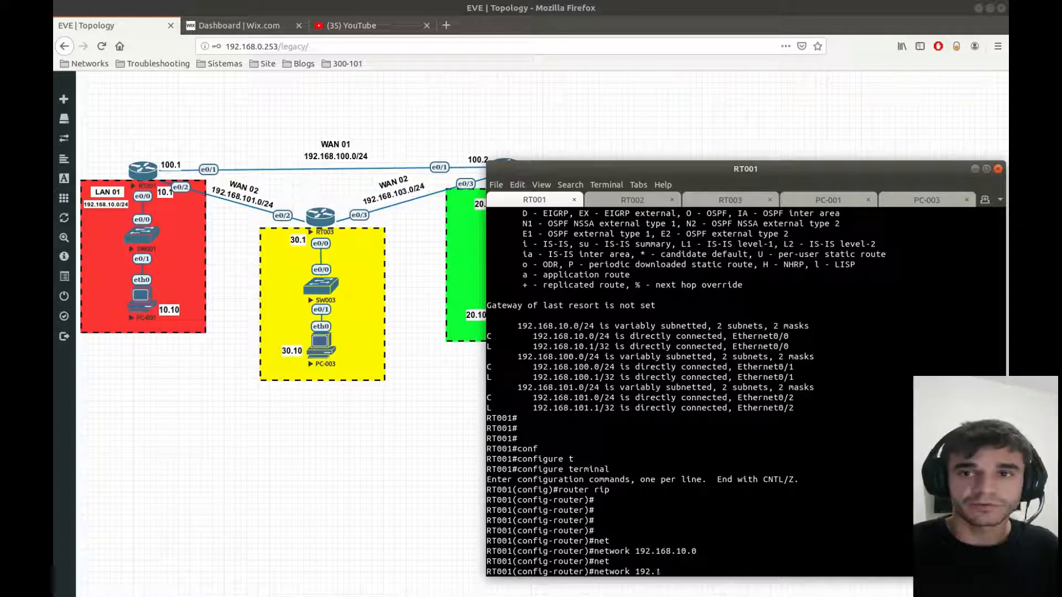
{"action": "type", "text": "68.100.0"}
{"action": "key", "text": "Return"}
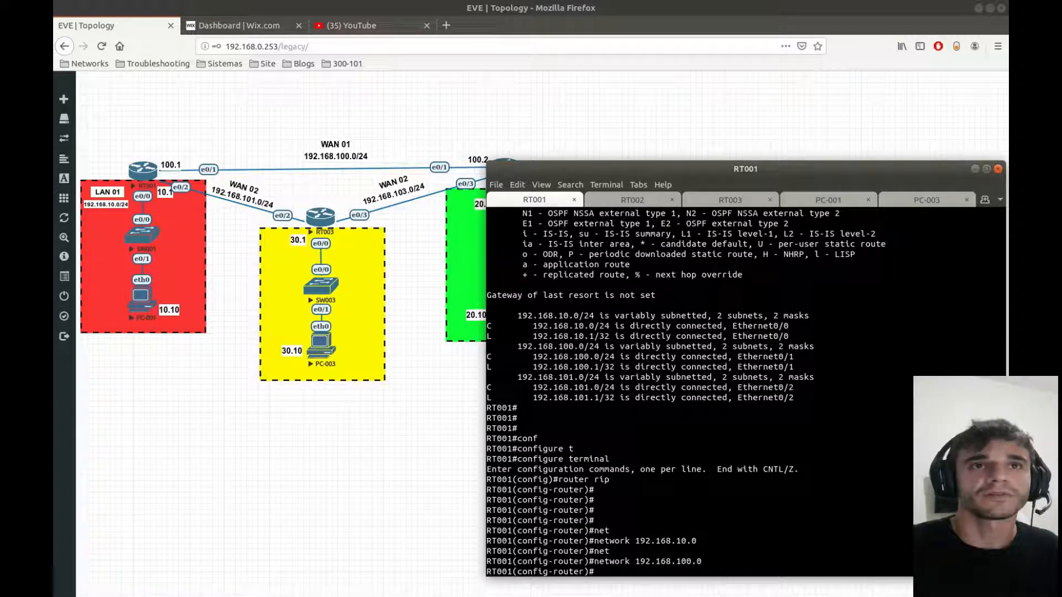
{"action": "type", "text": "net"}
{"action": "key", "text": "Tab"}
{"action": "type", "text": "192.168.101.0"}
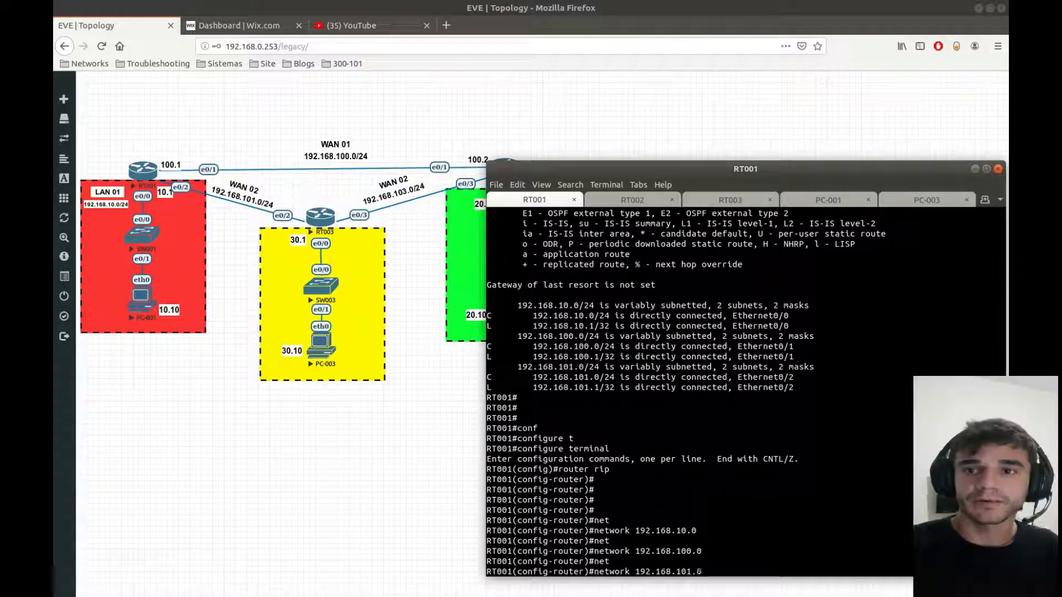
{"action": "key", "text": "Return"}
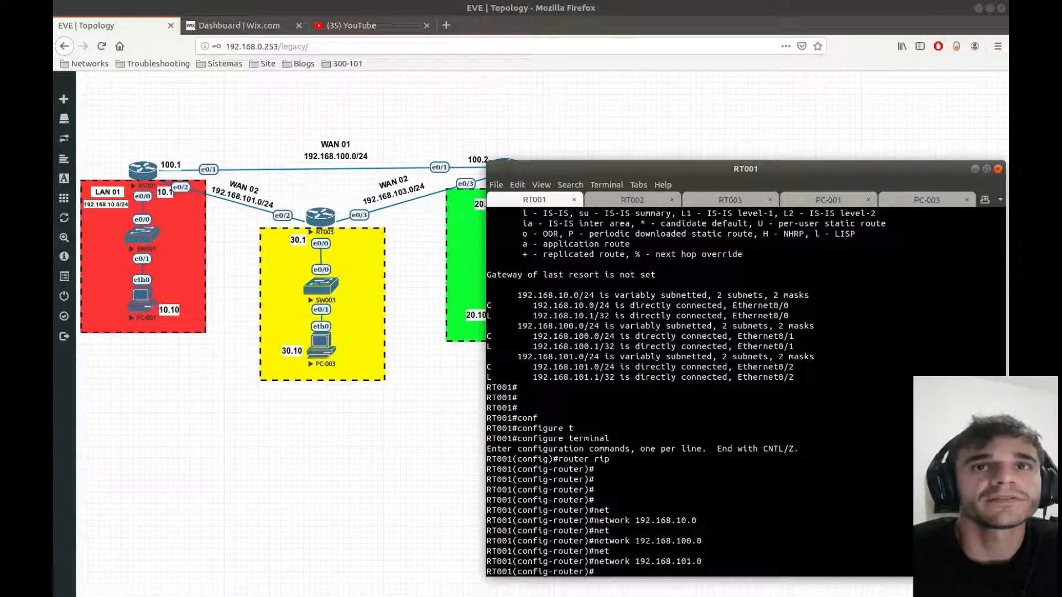
{"action": "left_click_drag", "start_coordinate": [704, 562], "coordinate": [549, 470]}
{"action": "left_click", "coordinate": [549, 469]}
{"action": "double_click", "coordinate": [665, 521]}
{"action": "left_click", "coordinate": [666, 521]}
{"action": "key", "text": "Return"}
{"action": "key", "text": "Return"}
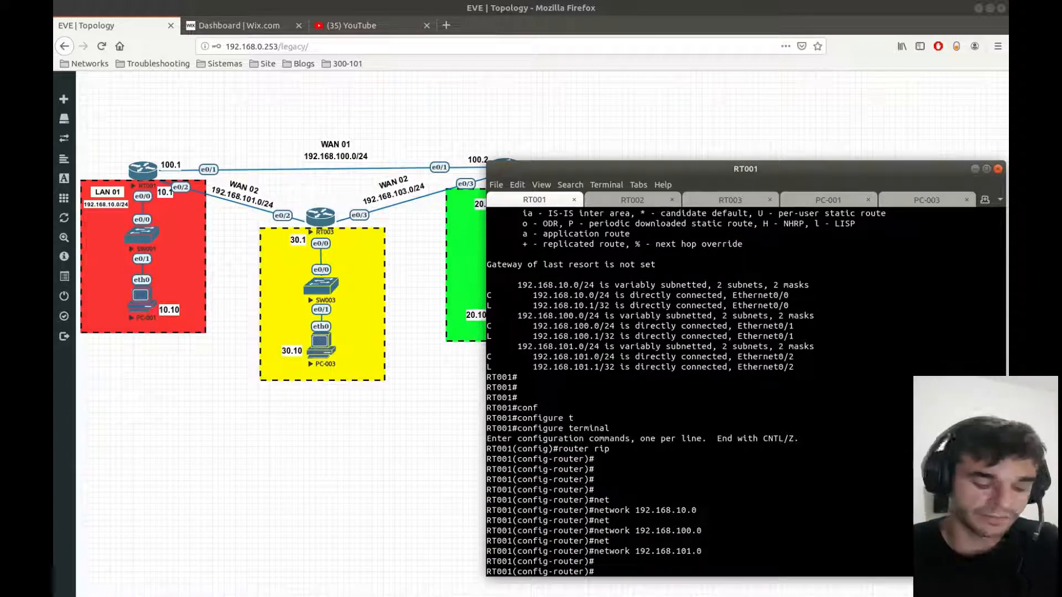
Step: End the configuration session on RT001 and return to its privileged prompt
{"action": "type", "text": "end"}
{"action": "key", "text": "Return"}
{"action": "key", "text": "Return"}
{"action": "key", "text": "Return"}
{"action": "key", "text": "Return"}
{"action": "key", "text": "Return"}
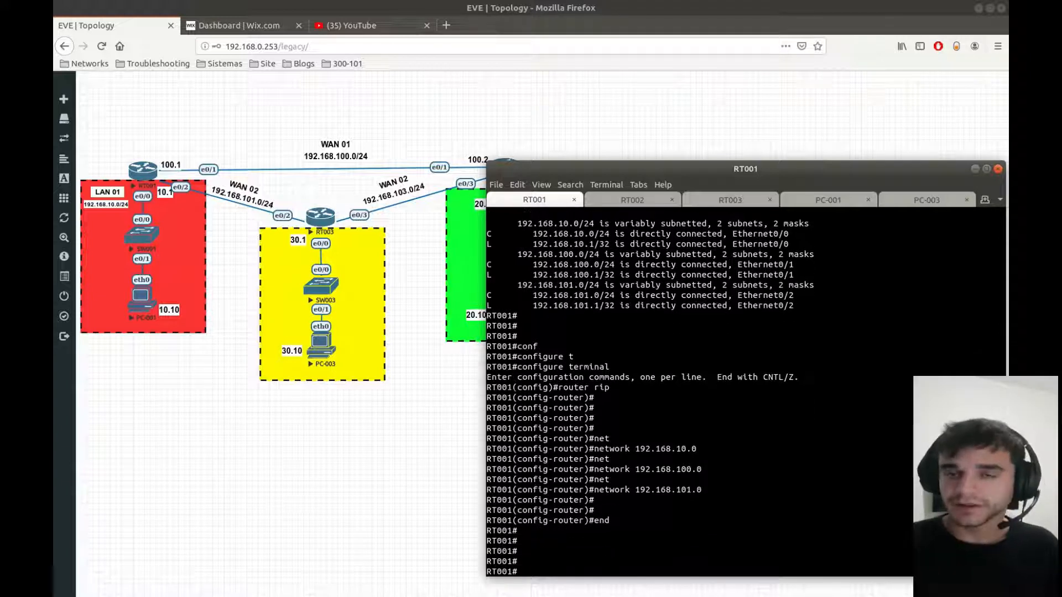
Step: Switch to the RT003 console, enter global configuration mode and start the RIP routing process
{"action": "key", "text": "ctrl+Page_Down"}
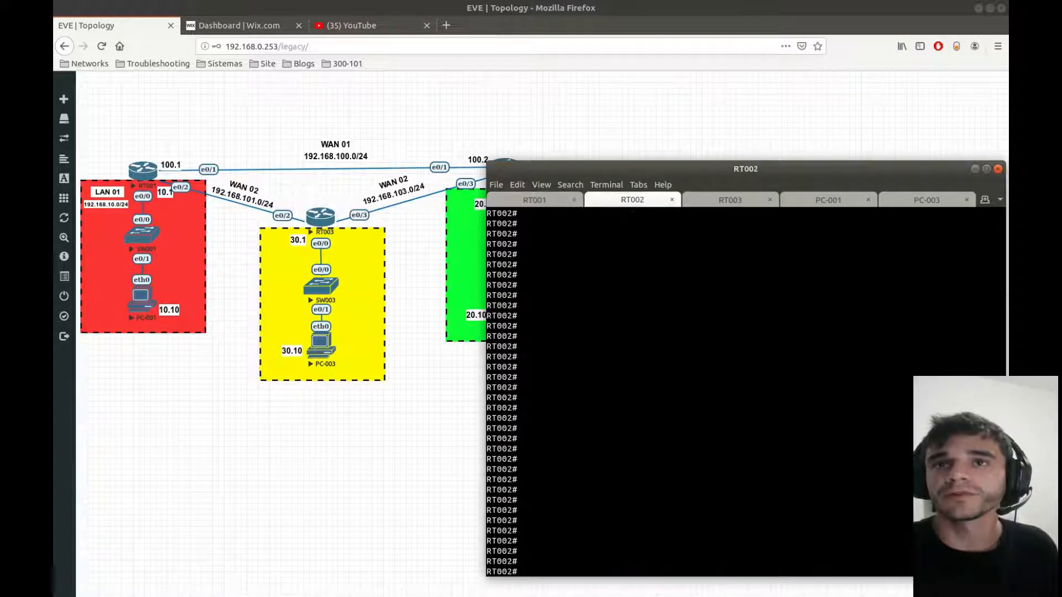
{"action": "key", "text": "ctrl+Page_Down"}
{"action": "key", "text": "Return"}
{"action": "key", "text": "Return"}
{"action": "key", "text": "Return"}
{"action": "type", "text": "conf"}
{"action": "key", "text": "Tab"}
{"action": "type", "text": "t"}
{"action": "key", "text": "Tab"}
{"action": "key", "text": "Return"}
{"action": "type", "text": "router rip"}
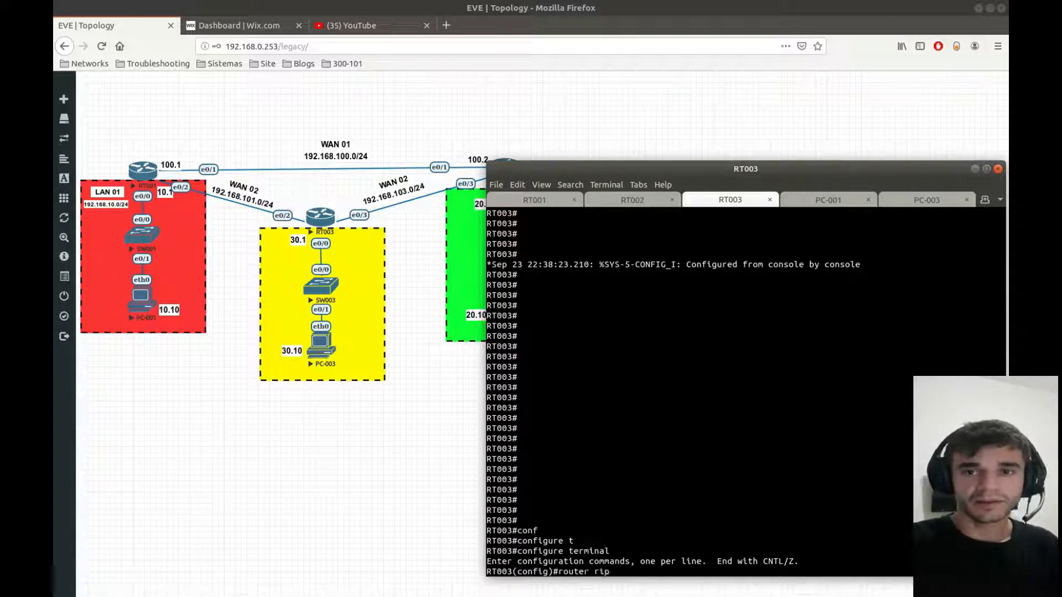
{"action": "key", "text": "Return"}
Step: Add RT003's LAN network 192.168.30.0 to its RIP process
{"action": "type", "text": "net"}
{"action": "key", "text": "Tab"}
{"action": "type", "text": "192.168.1"}
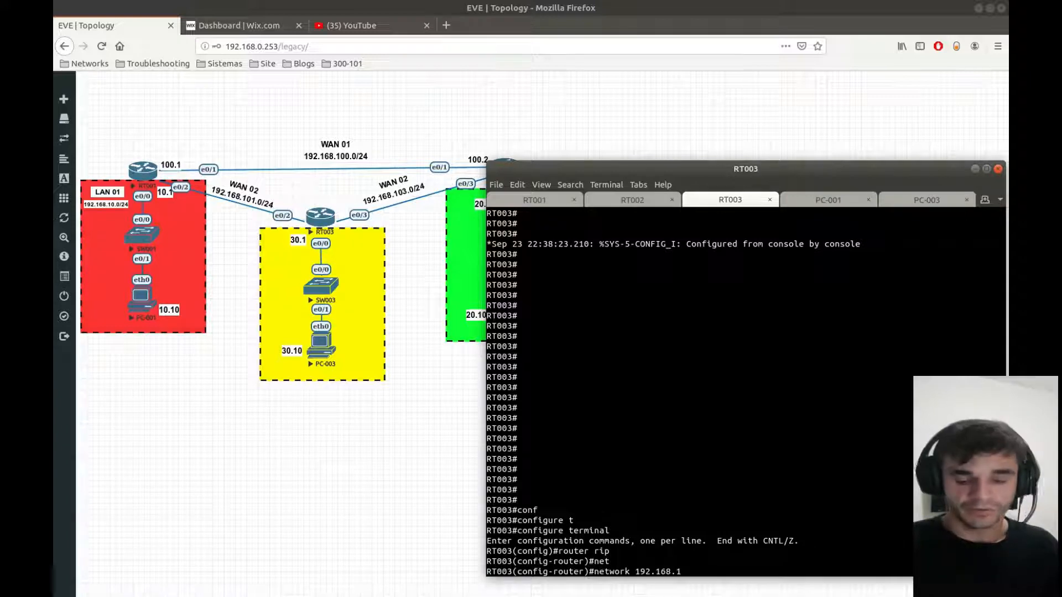
{"action": "key", "text": "BackSpace"}
{"action": "type", "text": "30.0"}
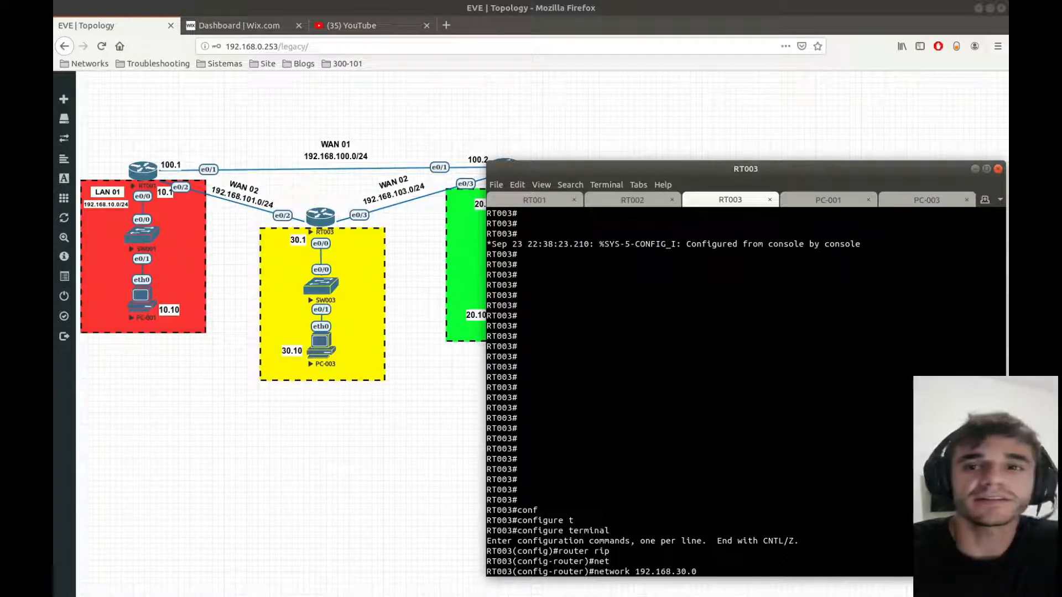
{"action": "key", "text": "Return"}
Step: Add the two WAN networks 192.168.101.0 and 192.168.103.0 to RIP on RT003
{"action": "type", "text": "net"}
{"action": "key", "text": "Tab"}
{"action": "type", "text": "1"}
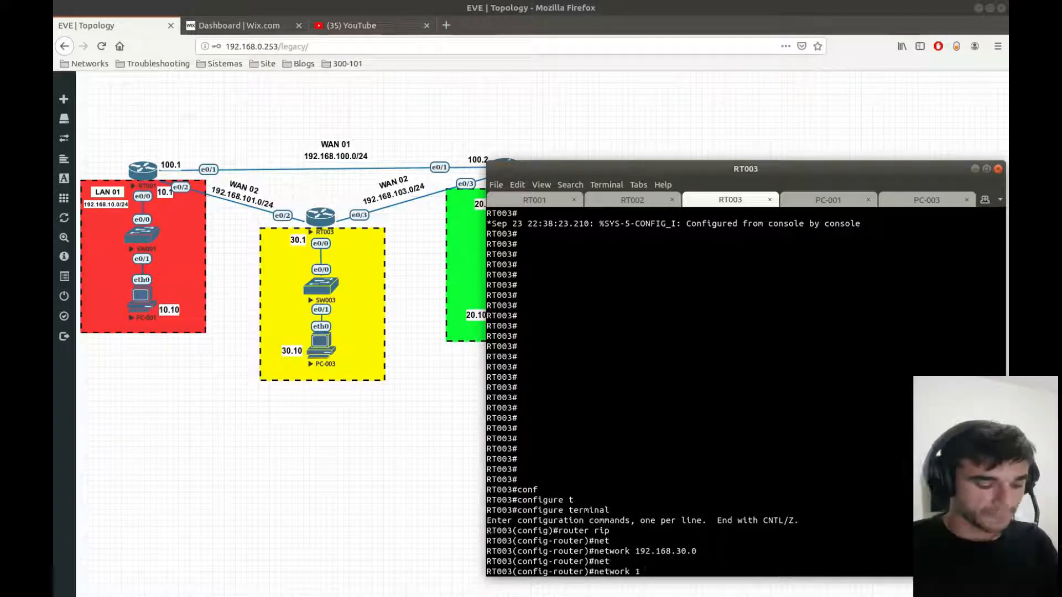
{"action": "type", "text": "92.168.101.0"}
{"action": "key", "text": "Return"}
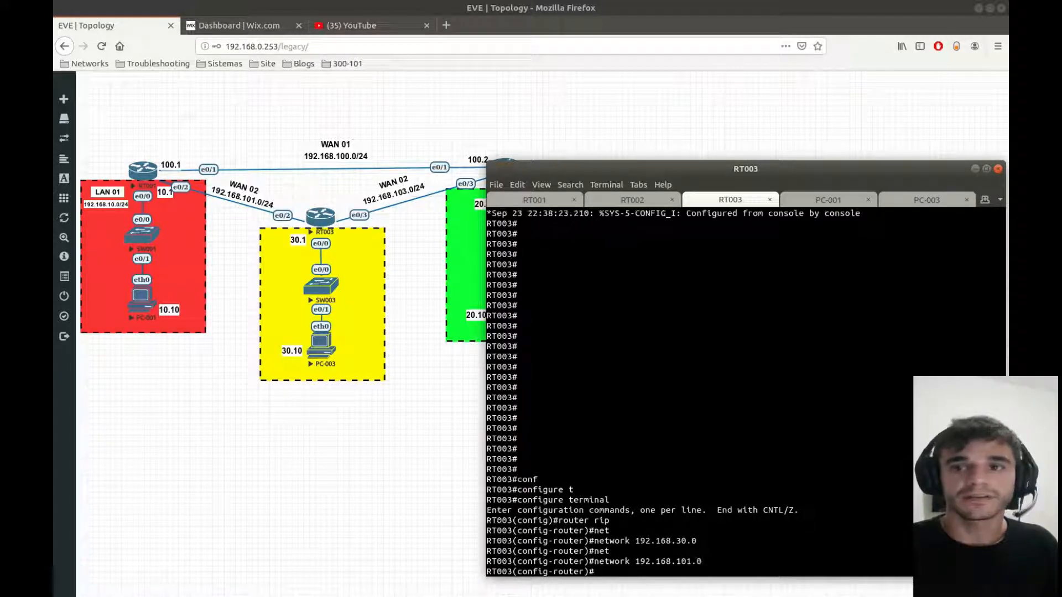
{"action": "type", "text": "net"}
{"action": "key", "text": "Tab"}
{"action": "type", "text": "192.16"}
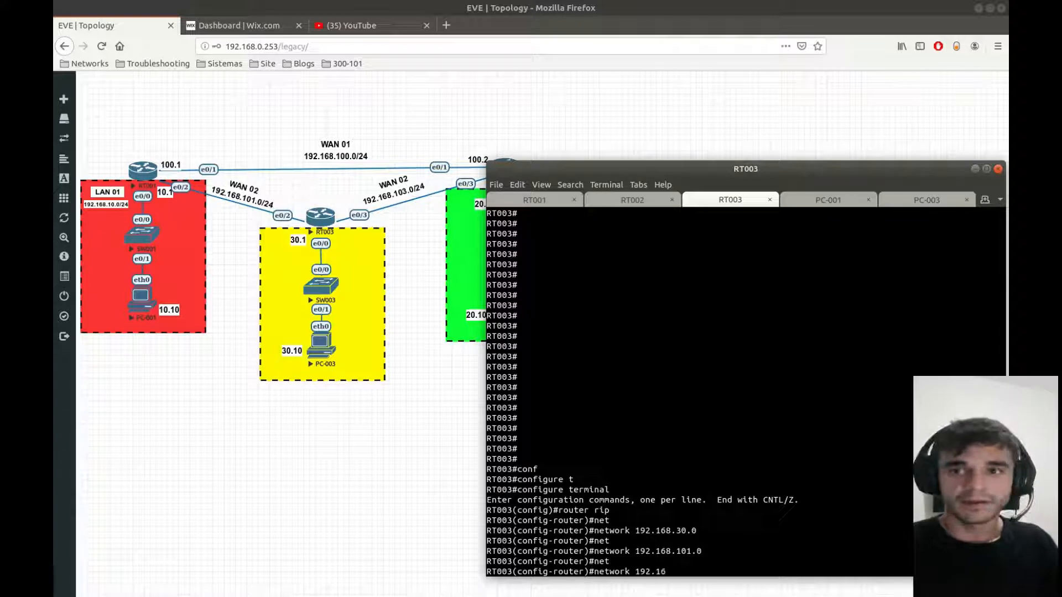
{"action": "type", "text": "8.103.0"}
{"action": "key", "text": "Return"}
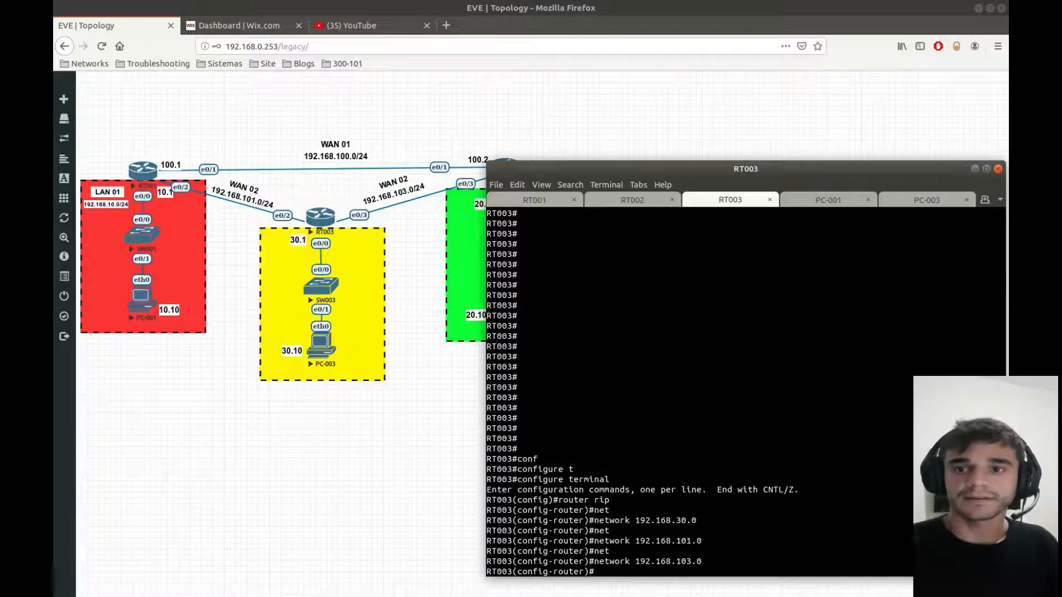
Step: End the configuration session on RT003 and return to its privileged prompt
{"action": "type", "text": "end"}
{"action": "key", "text": "Return"}
{"action": "key", "text": "Return"}
{"action": "key", "text": "Return"}
{"action": "key", "text": "Return"}
{"action": "key", "text": "Return"}
{"action": "key", "text": "Return"}
{"action": "key", "text": "Return"}
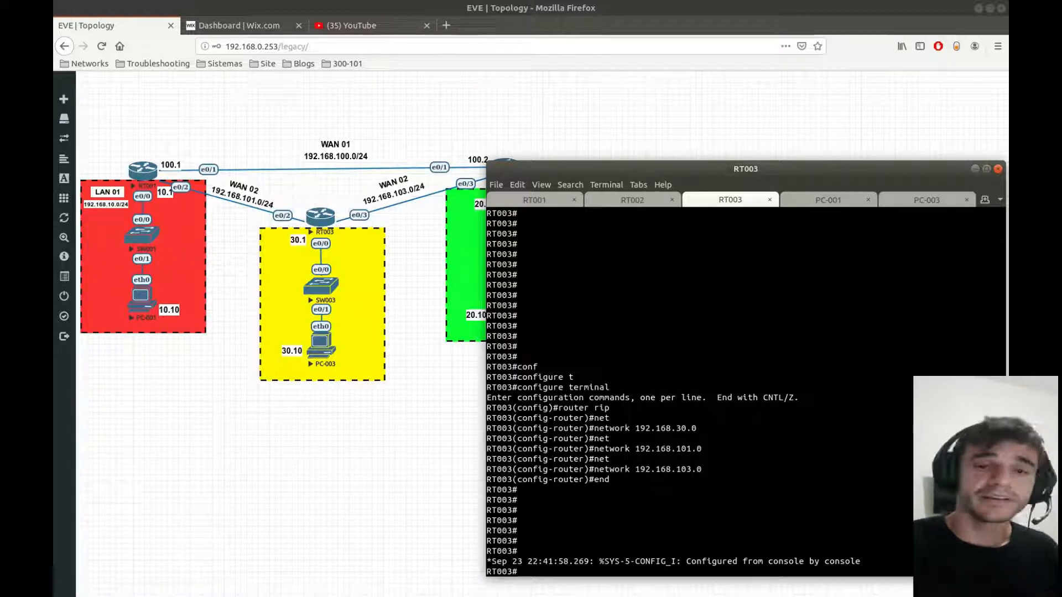
Step: Switch back to the RT001 console and bring up a fresh privileged prompt
{"action": "key", "text": "alt+1"}
{"action": "key", "text": "Return"}
{"action": "key", "text": "Return"}
{"action": "key", "text": "Return"}
{"action": "key", "text": "Return"}
{"action": "key", "text": "Return"}
{"action": "key", "text": "Return"}
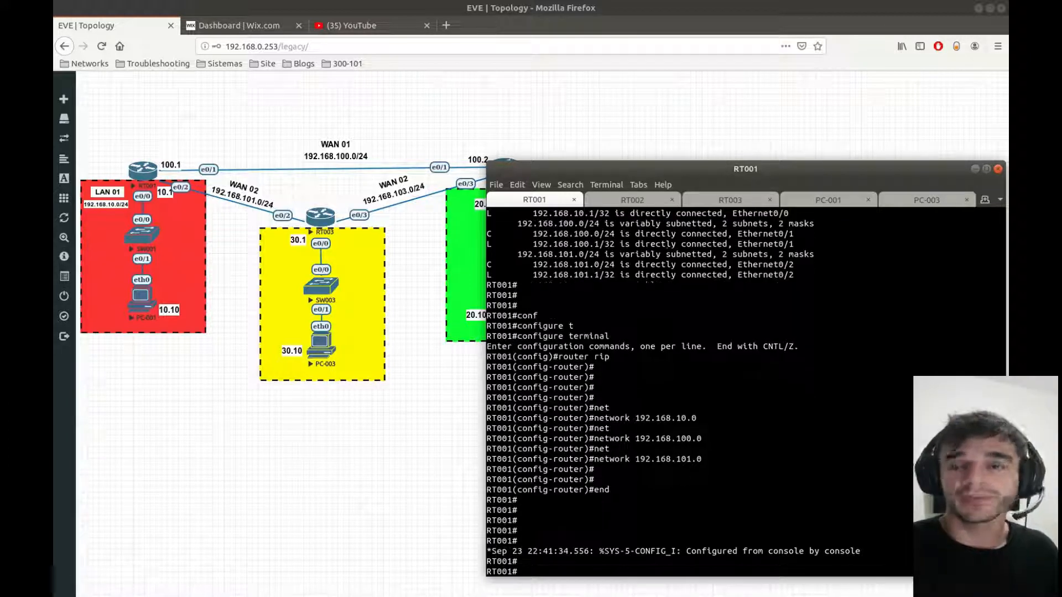
Step: Turn on RIP protocol debugging on RT001 with debug ip rip
{"action": "type", "text": "deub"}
{"action": "key", "text": "Tab"}
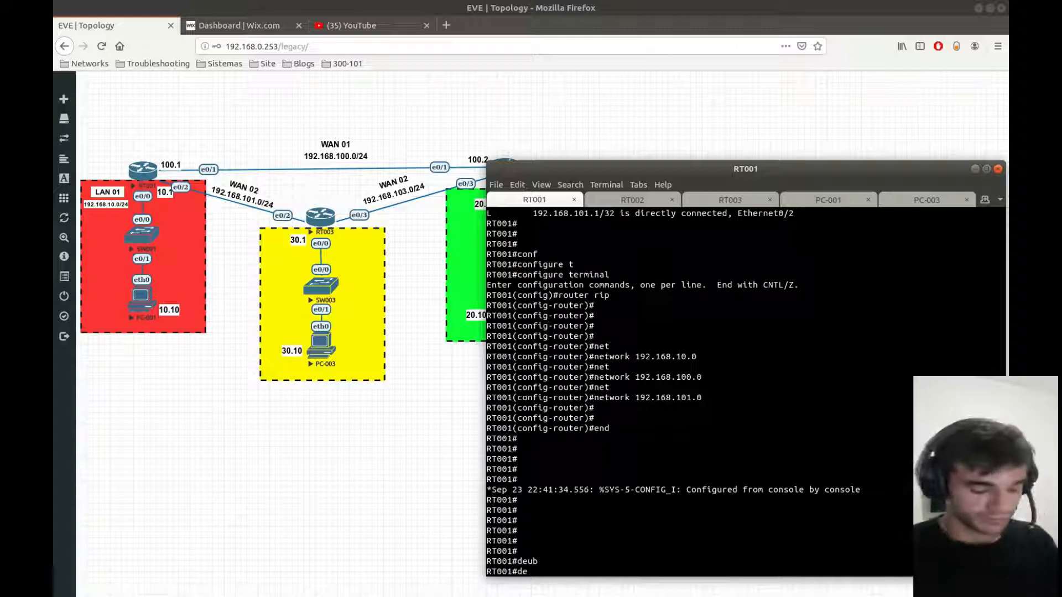
{"action": "type", "text": "debu"}
{"action": "key", "text": "Tab"}
{"action": "type", "text": "ip"}
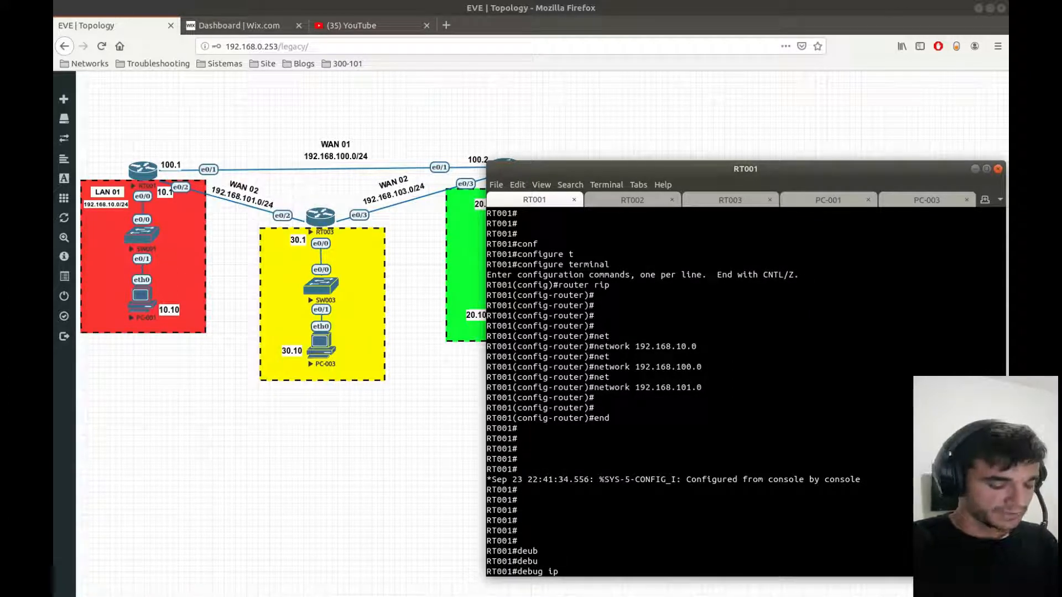
{"action": "type", "text": " rip"}
{"action": "key", "text": "Return"}
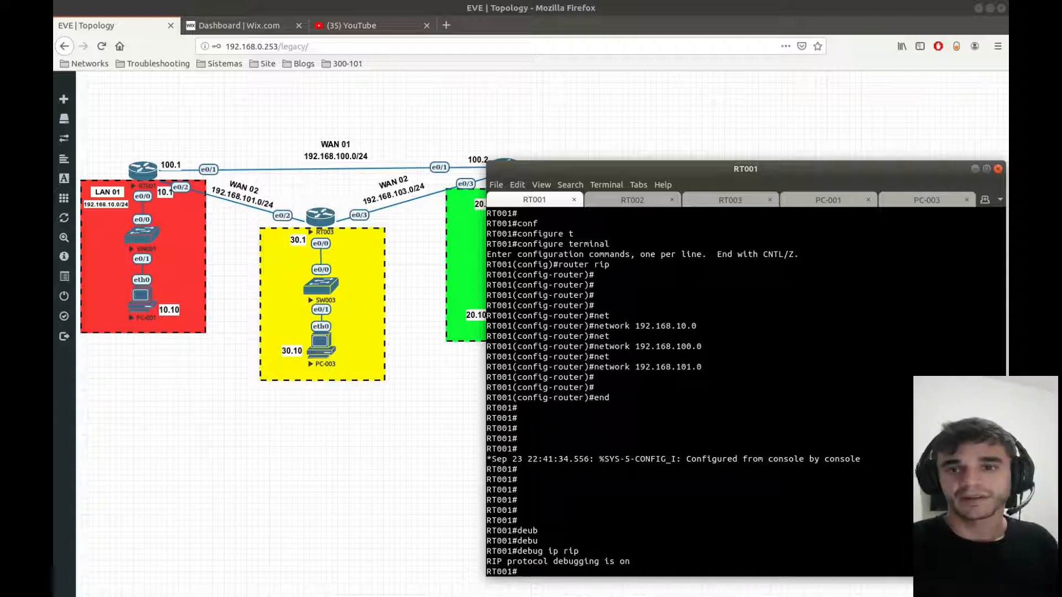
Step: Turn off all debugging on RT001 with undebug all
{"action": "type", "text": "unde"}
{"action": "key", "text": "Tab"}
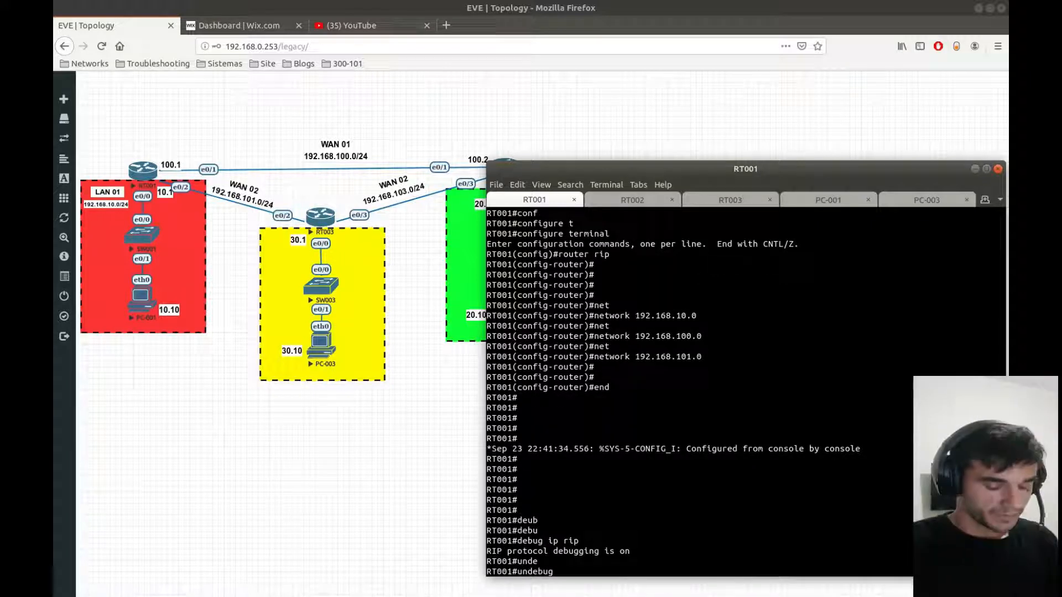
{"action": "type", "text": "all"}
{"action": "key", "text": "Return"}
Step: Try a "pa" option after debug ip rip on RT001 and list the available debug ip options
{"action": "key", "text": "Up"}
{"action": "key", "text": "Up"}
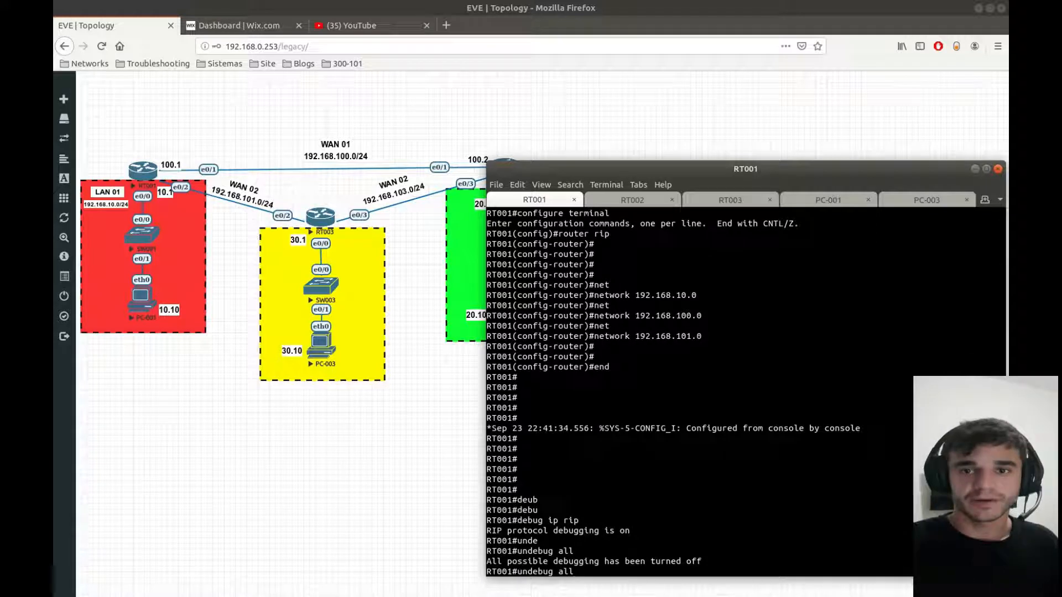
{"action": "type", "text": "pa"}
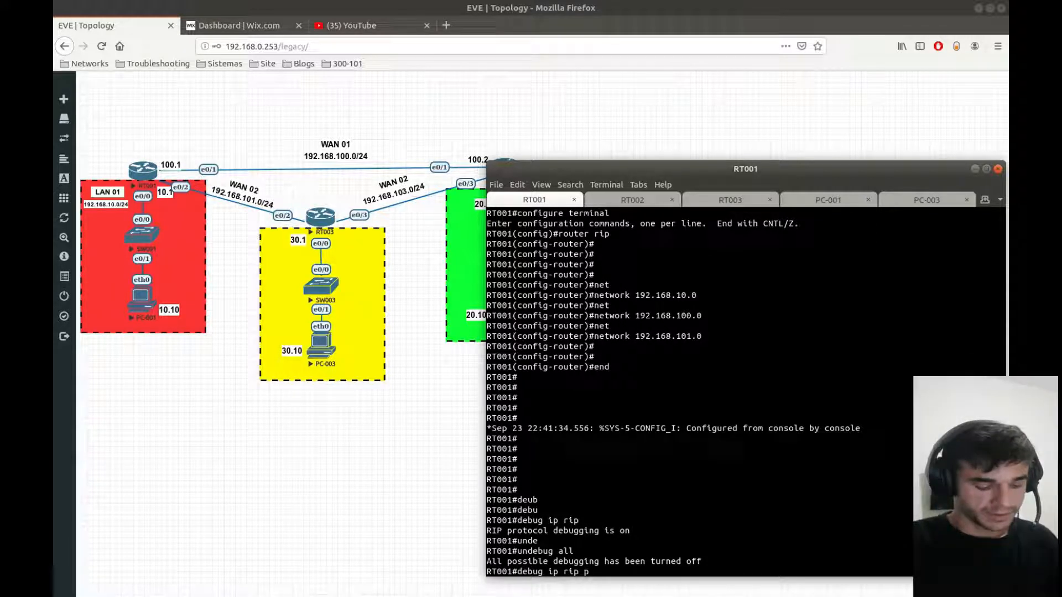
{"action": "key", "text": "Tab"}
{"action": "type", "text": "?"}
{"action": "key", "text": "BackSpace"}
{"action": "key", "text": "BackSpace"}
{"action": "key", "text": "BackSpace"}
{"action": "key", "text": "BackSpace"}
{"action": "key", "text": "BackSpace"}
{"action": "key", "text": "BackSpace"}
{"action": "type", "text": "?"}
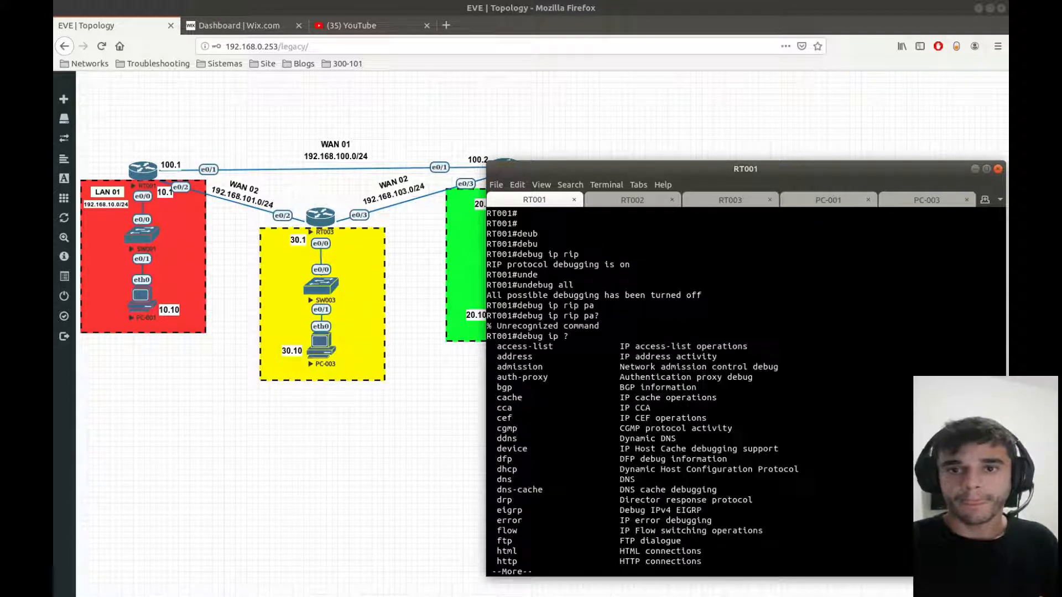
Step: Leave the long option listing and list the options available for debug ip rip
{"action": "type", "text": "qri"}
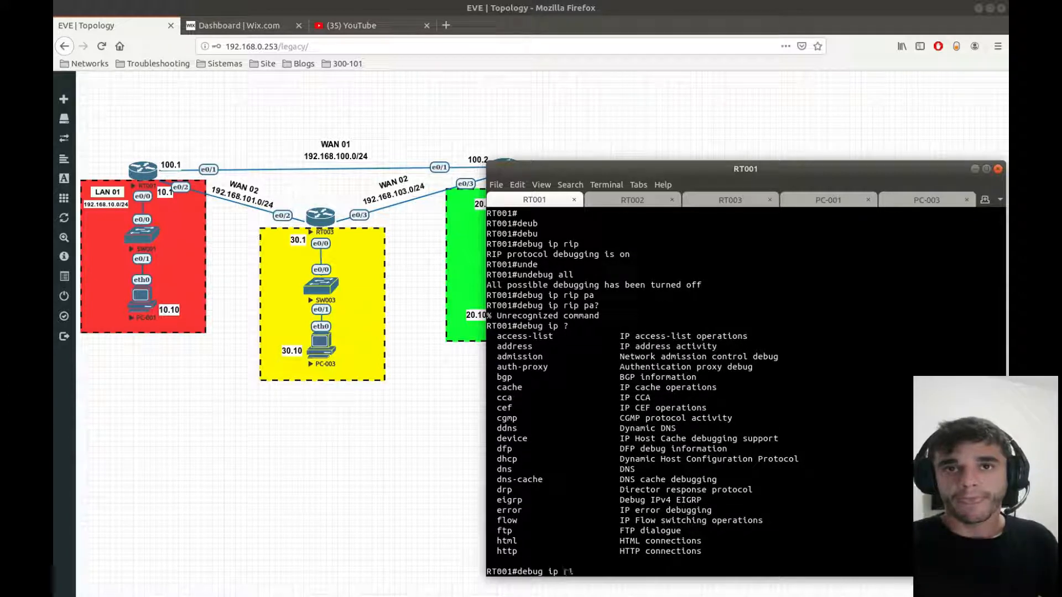
{"action": "key", "text": "Tab"}
{"action": "type", "text": "?"}
Step: Enable RIP event debugging on RT001 with debug ip rip events
{"action": "type", "text": "e"}
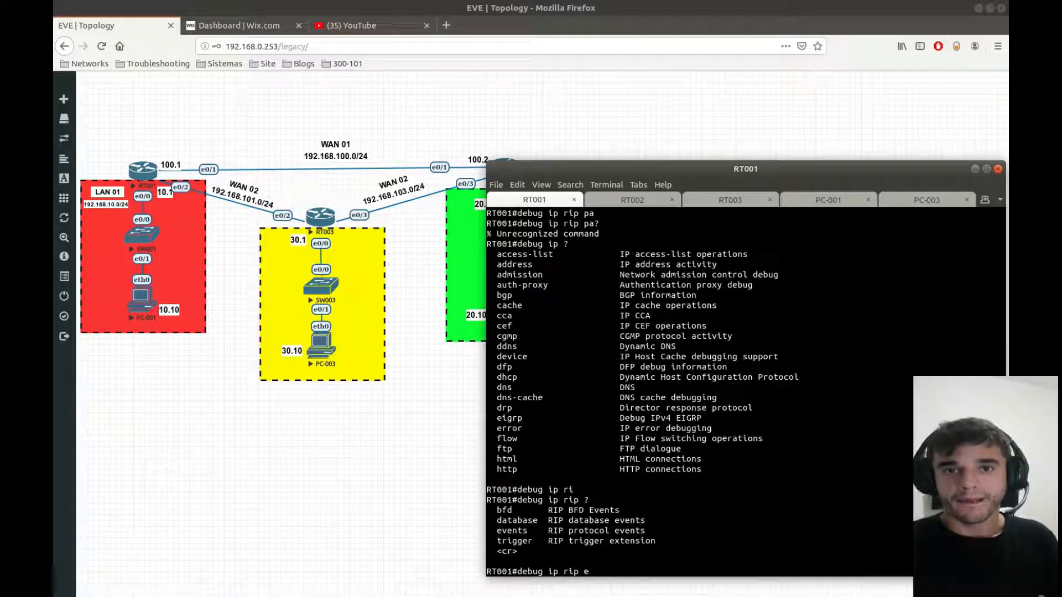
{"action": "type", "text": "v"}
{"action": "key", "text": "Tab"}
{"action": "key", "text": "Return"}
{"action": "key", "text": "Return"}
{"action": "key", "text": "Return"}
{"action": "key", "text": "Return"}
{"action": "key", "text": "Return"}
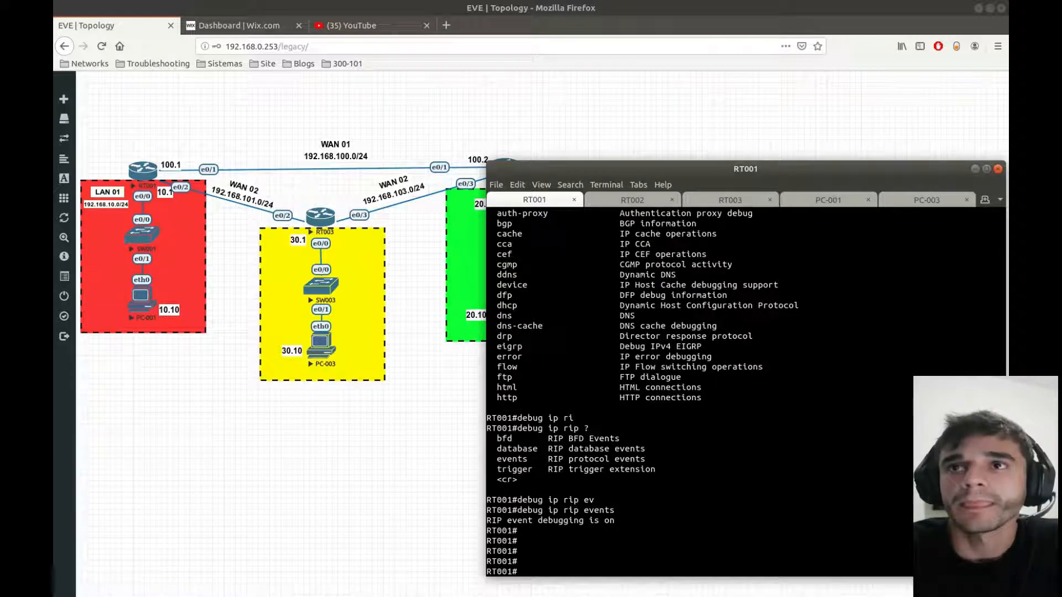
Step: Switch to the RT002 console and enter RIP router configuration from global configuration mode
{"action": "key", "text": "ctrl+Page_Down"}
{"action": "type", "text": "conf"}
{"action": "key", "text": "Tab"}
{"action": "type", "text": "t"}
{"action": "key", "text": "Tab"}
{"action": "key", "text": "Return"}
{"action": "type", "text": "router rip"}
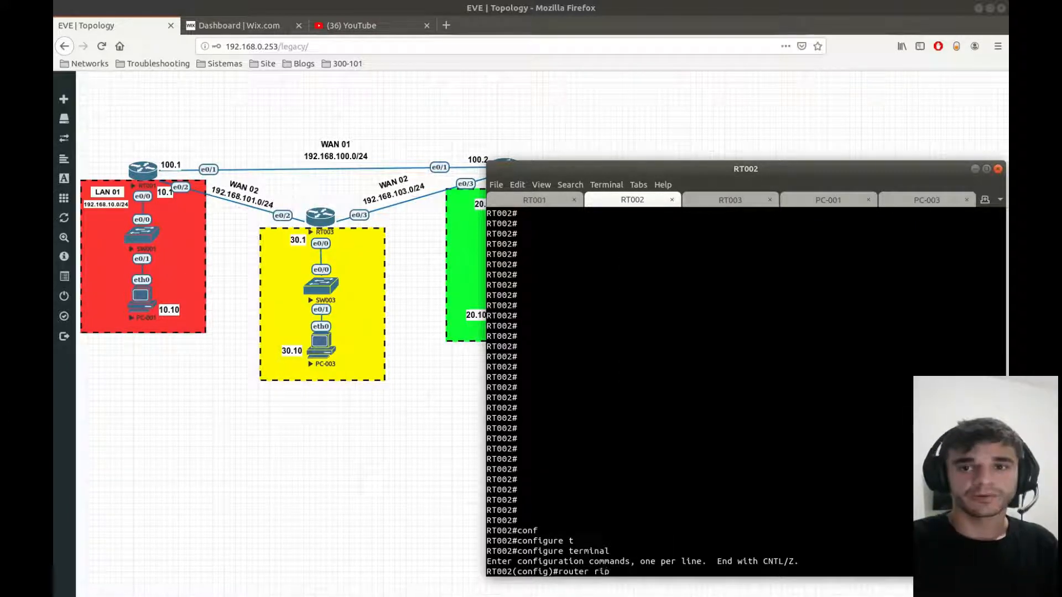
{"action": "key", "text": "Return"}
Step: Add RT002's LAN network 192.168.20.0 to its RIP process
{"action": "type", "text": "net"}
{"action": "key", "text": "Tab"}
{"action": "type", "text": "192."}
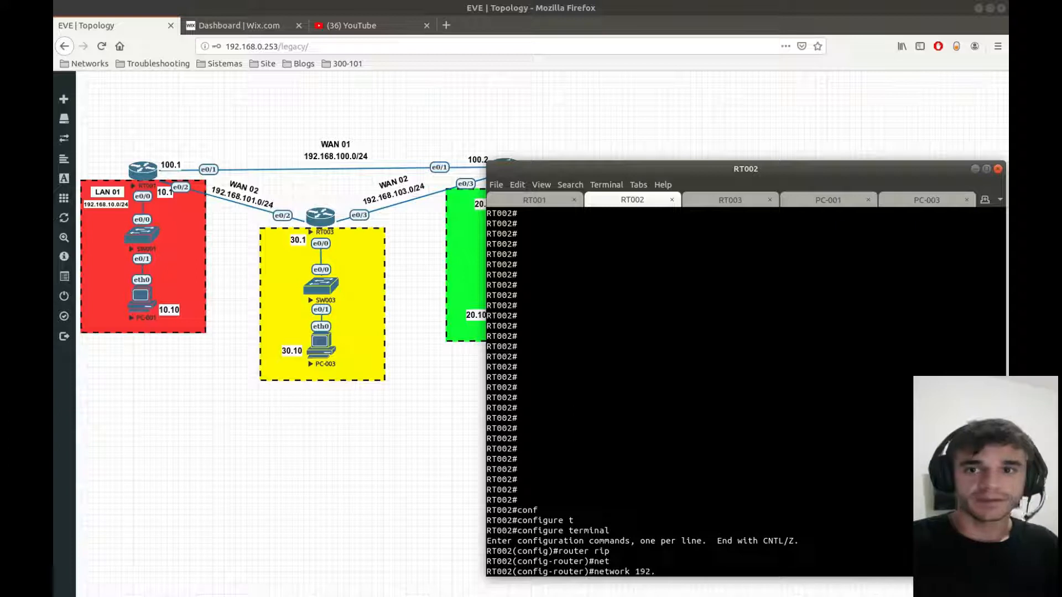
{"action": "type", "text": "168.20.0"}
{"action": "key", "text": "Return"}
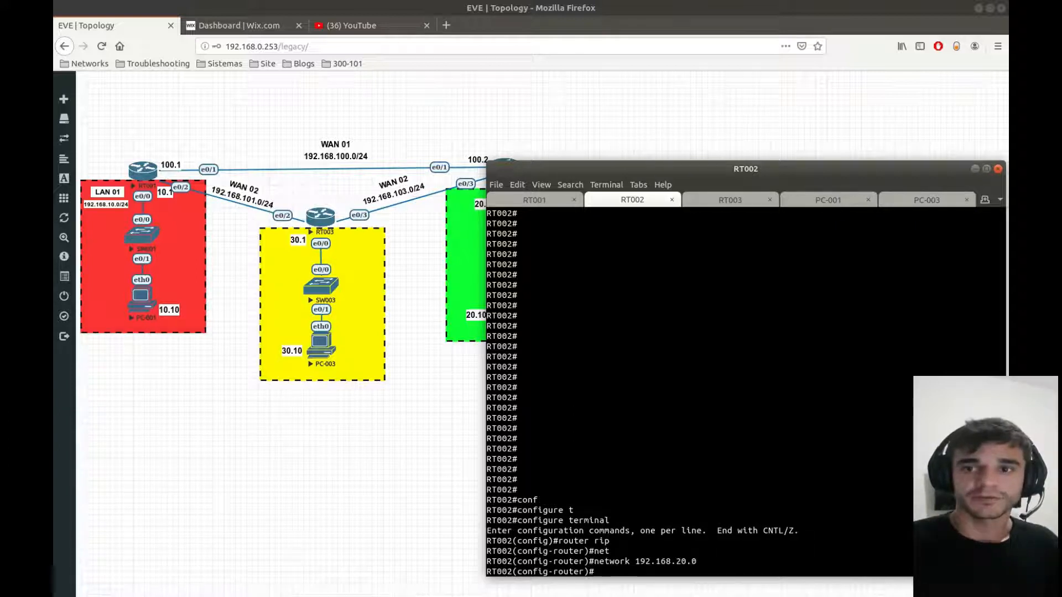
Step: Add the WAN network 192.168.100.0 to RIP on RT002
{"action": "type", "text": "net"}
{"action": "key", "text": "Tab"}
{"action": "type", "text": "192.168."}
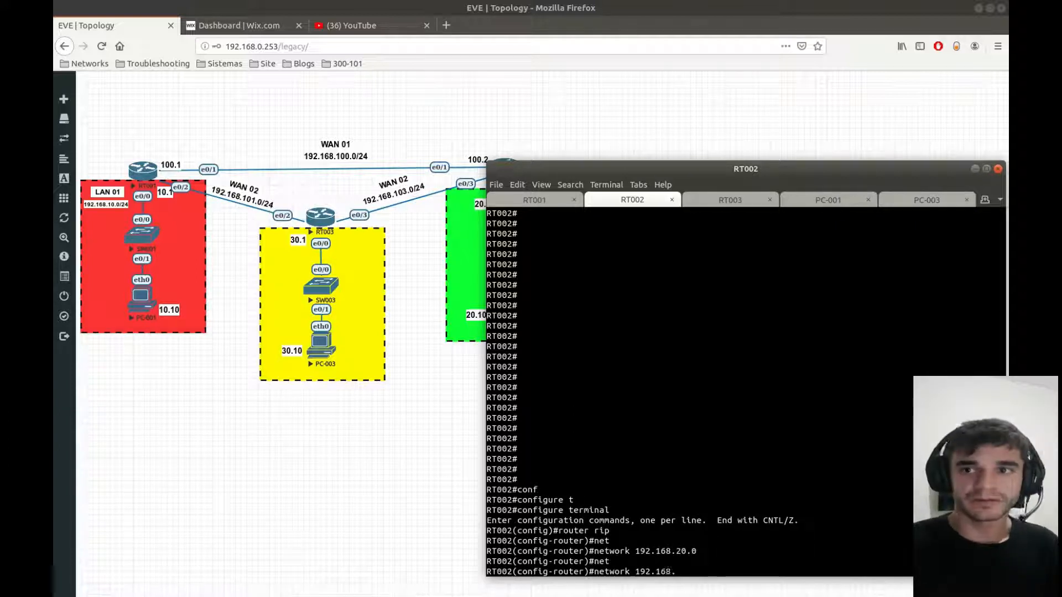
{"action": "type", "text": "100.0"}
{"action": "key", "text": "Return"}
Step: Add the WAN network 192.168.103.0 to RIP on RT002
{"action": "type", "text": "net"}
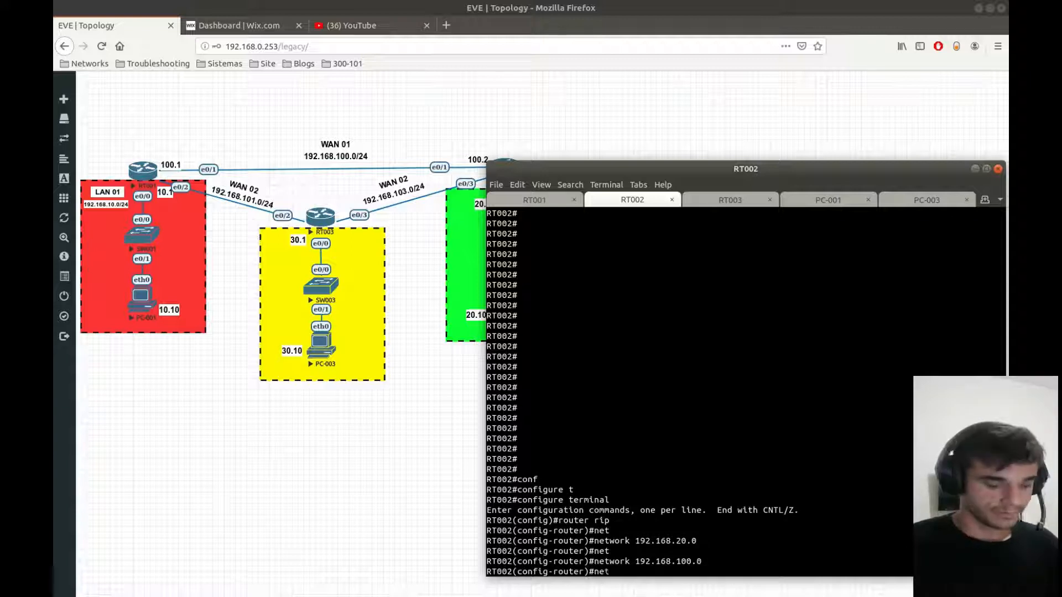
{"action": "key", "text": "Tab"}
{"action": "type", "text": "192.168.103.3,0"}
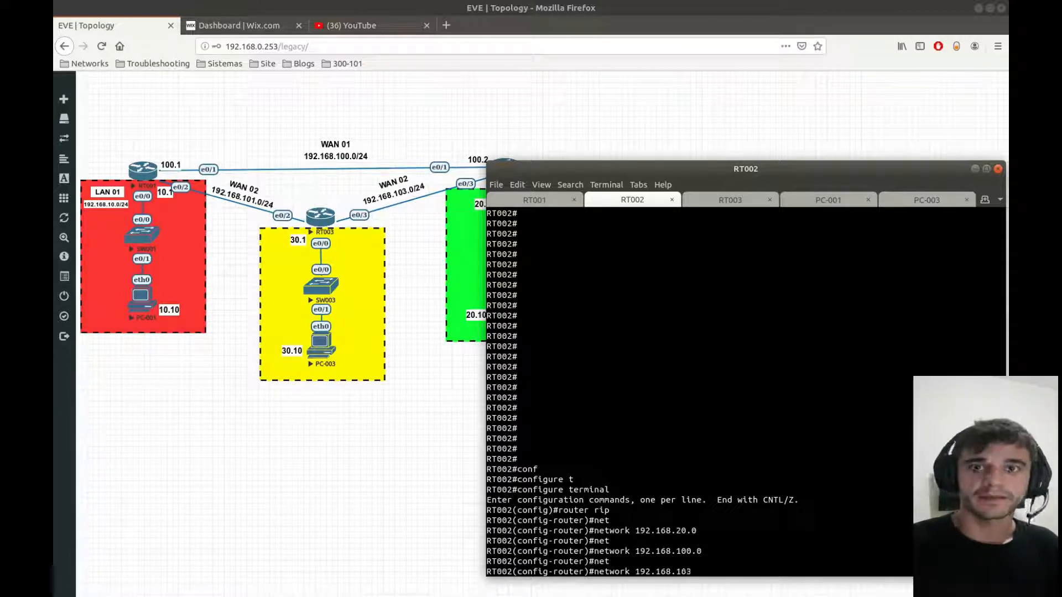
{"action": "key", "text": "BackSpace"}
{"action": "key", "text": "BackSpace"}
{"action": "key", "text": "BackSpace"}
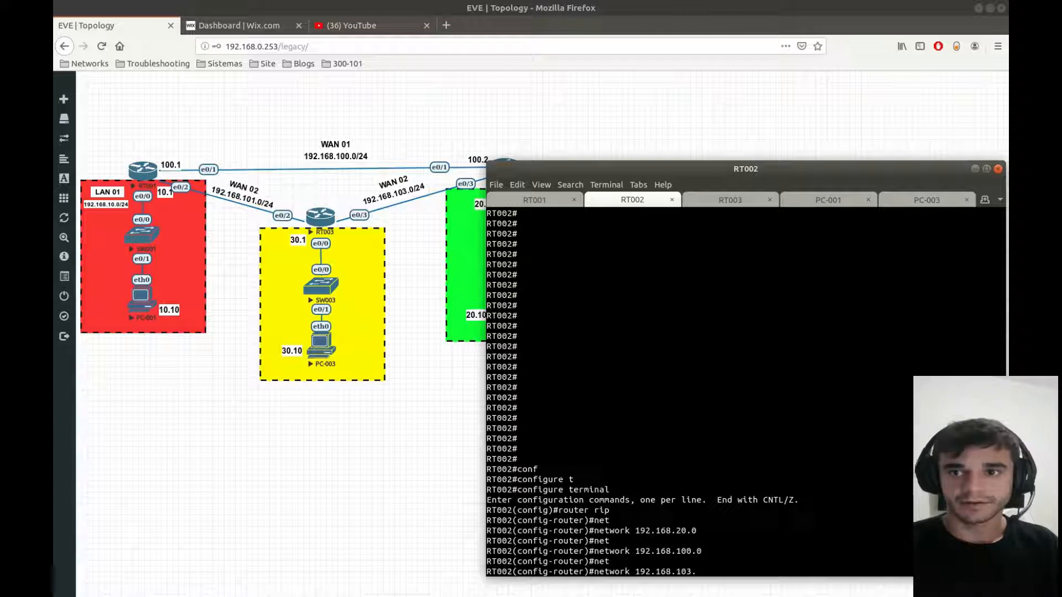
{"action": "type", "text": "0"}
{"action": "key", "text": "Return"}
Step: Return to the RT001 console and turn off all debugging with undebug all
{"action": "key", "text": "ctrl+Page_Up"}
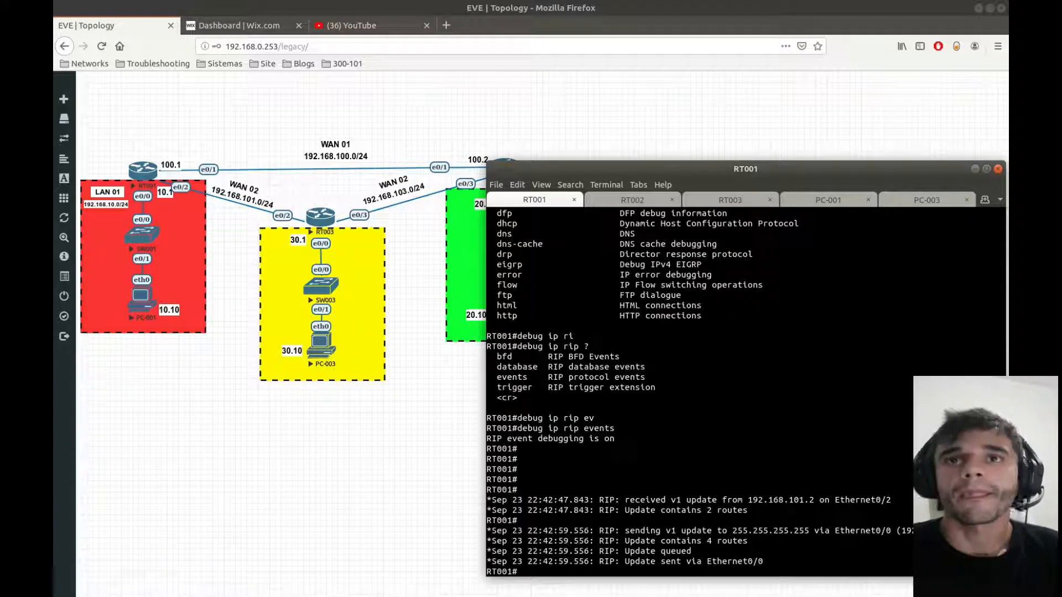
{"action": "type", "text": "unde"}
{"action": "key", "text": "Tab"}
{"action": "type", "text": "all"}
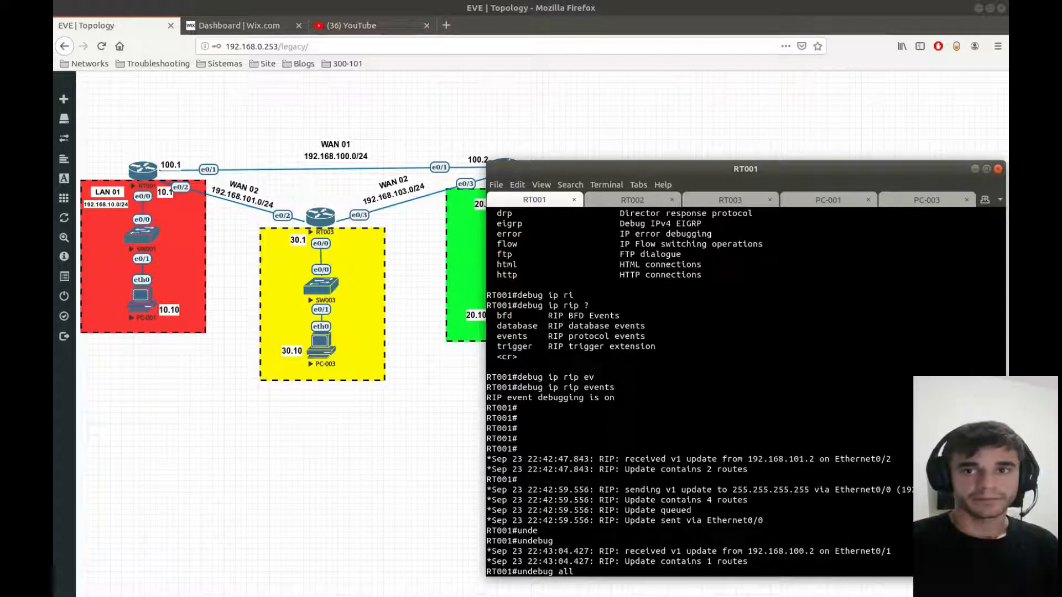
{"action": "key", "text": "Return"}
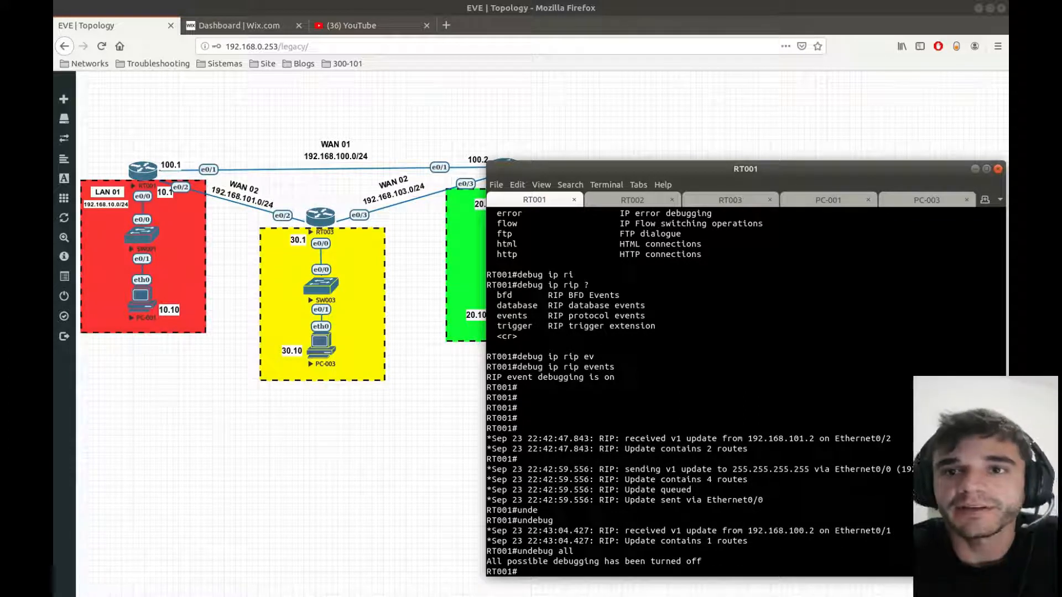
Step: Examine the RIP debug output on RT001 for the update version, source address, route count, broadcast destination and outgoing interface
{"action": "triple_click", "coordinate": [663, 438]}
{"action": "left_click", "coordinate": [662, 439]}
{"action": "double_click", "coordinate": [662, 439]}
{"action": "left_click_drag", "start_coordinate": [663, 438], "coordinate": [679, 439]}
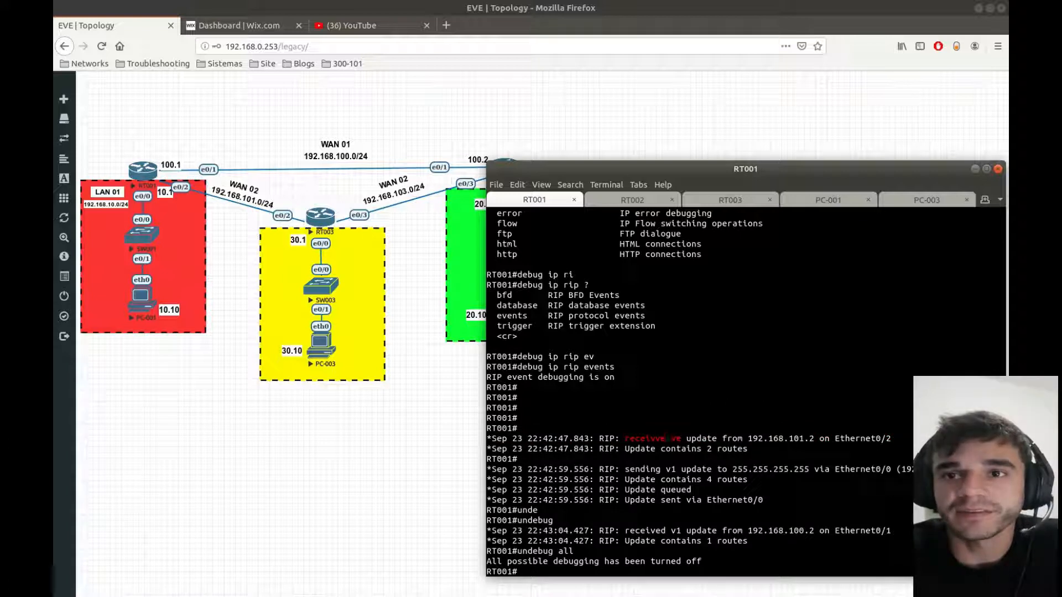
{"action": "double_click", "coordinate": [675, 438]}
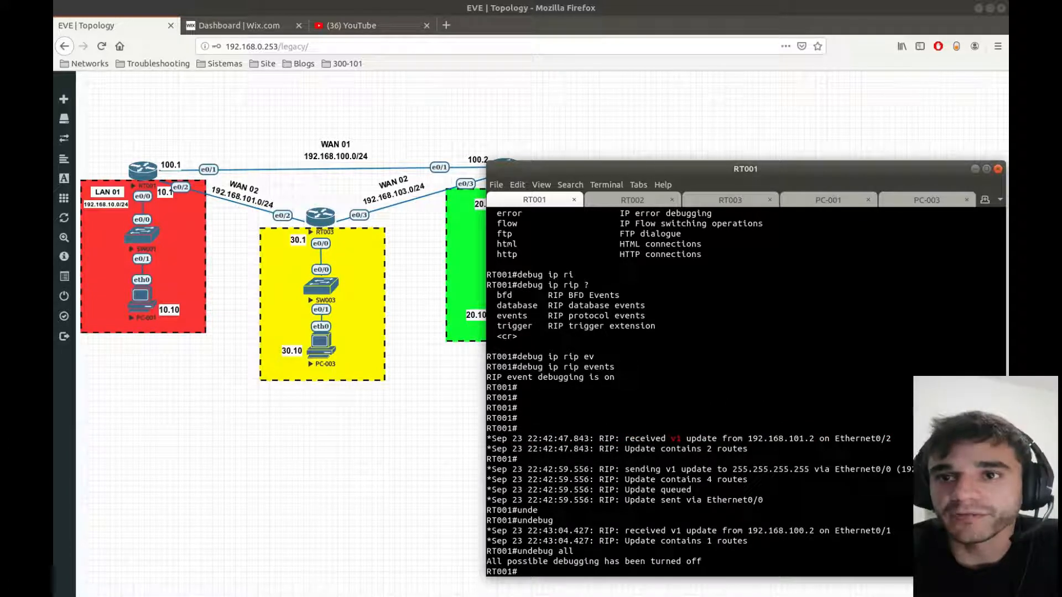
{"action": "left_click_drag", "start_coordinate": [754, 439], "coordinate": [890, 438]}
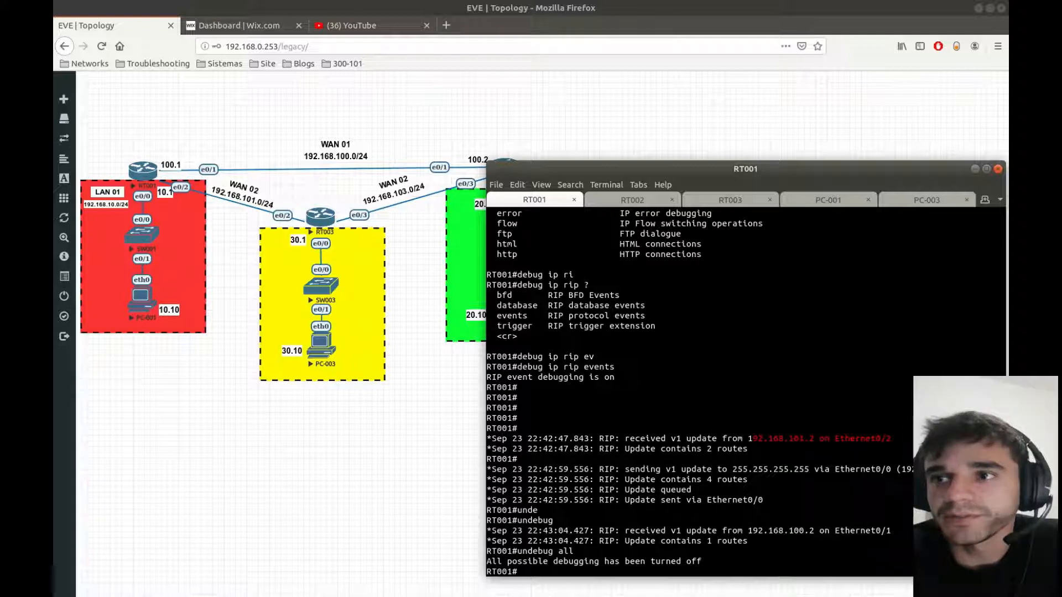
{"action": "left_click_drag", "start_coordinate": [625, 449], "coordinate": [749, 455]}
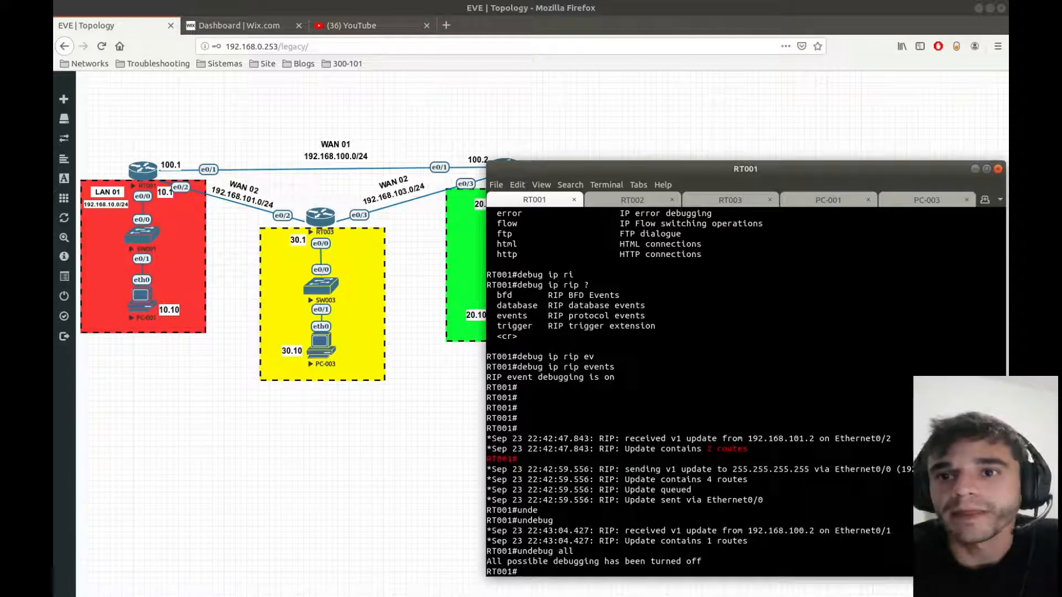
{"action": "left_click_drag", "start_coordinate": [733, 470], "coordinate": [808, 471]}
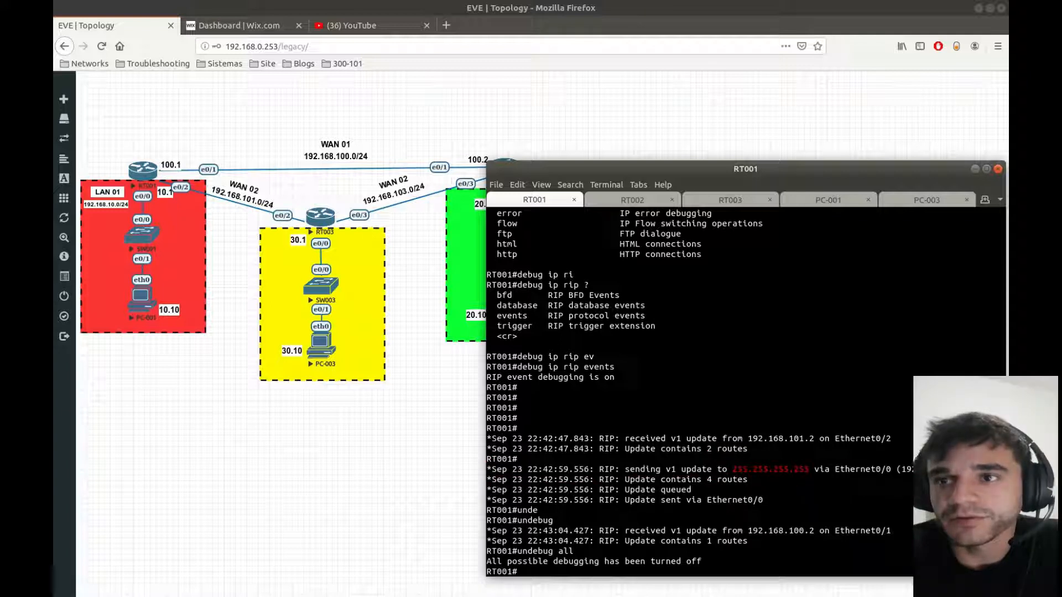
{"action": "double_click", "coordinate": [861, 470]}
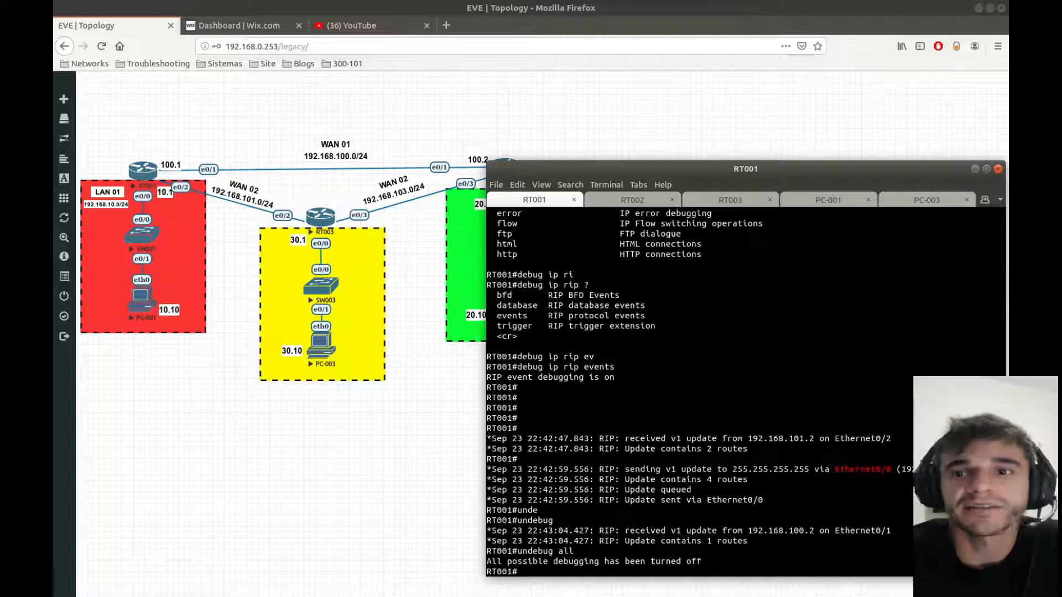
{"action": "left_click_drag", "start_coordinate": [891, 470], "coordinate": [887, 470]}
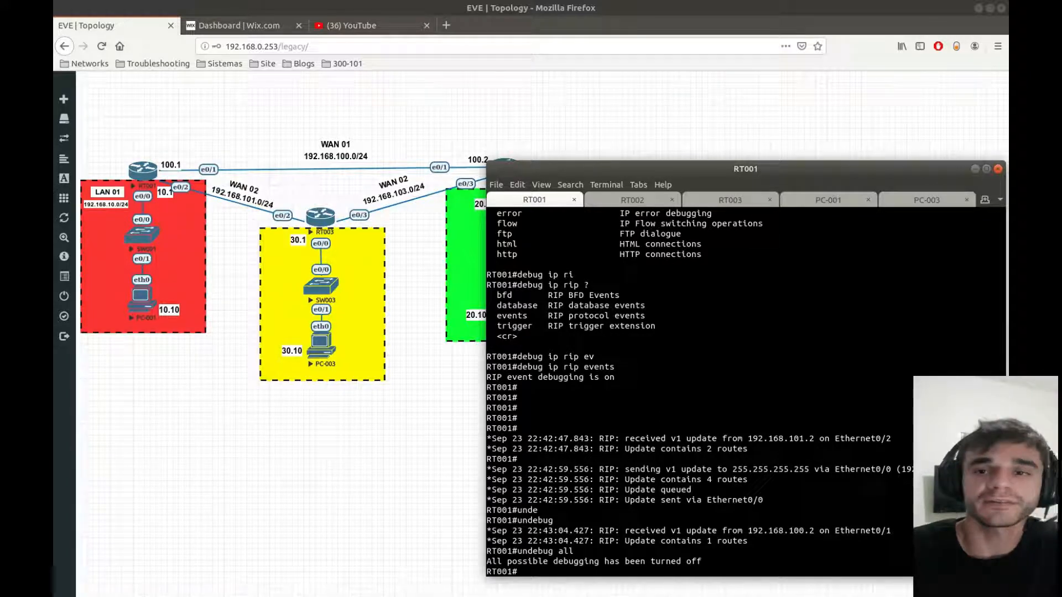
Step: Bring up a fresh RT001 prompt and display its routing table with show ip route
{"action": "key", "text": "Return"}
{"action": "key", "text": "Return"}
{"action": "key", "text": "Return"}
{"action": "key", "text": "Return"}
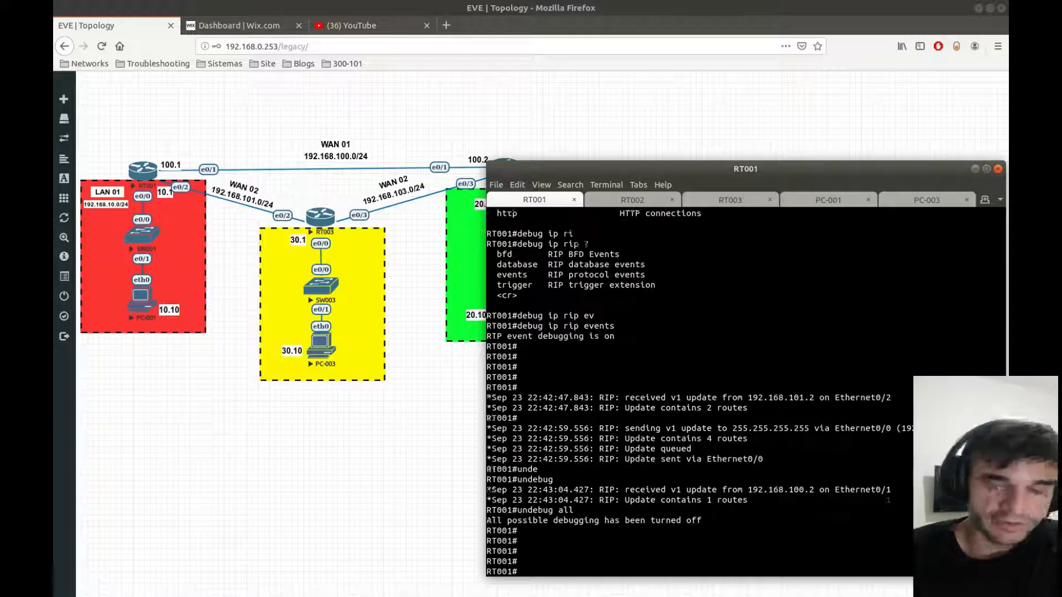
{"action": "key", "text": "Return"}
{"action": "key", "text": "Return"}
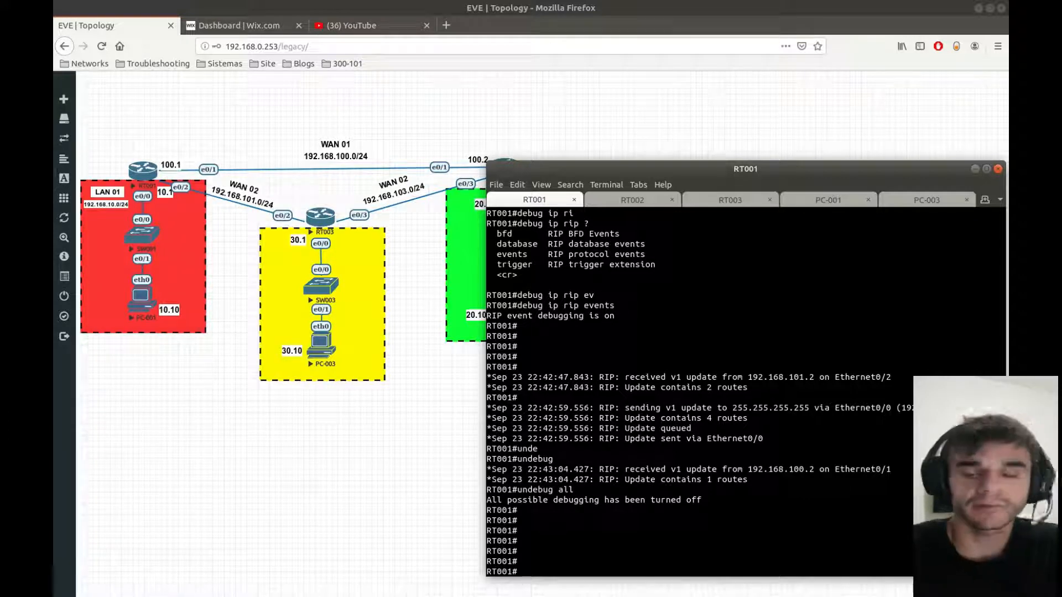
{"action": "key", "text": "Return"}
{"action": "key", "text": "Return"}
{"action": "type", "text": "show ip route"}
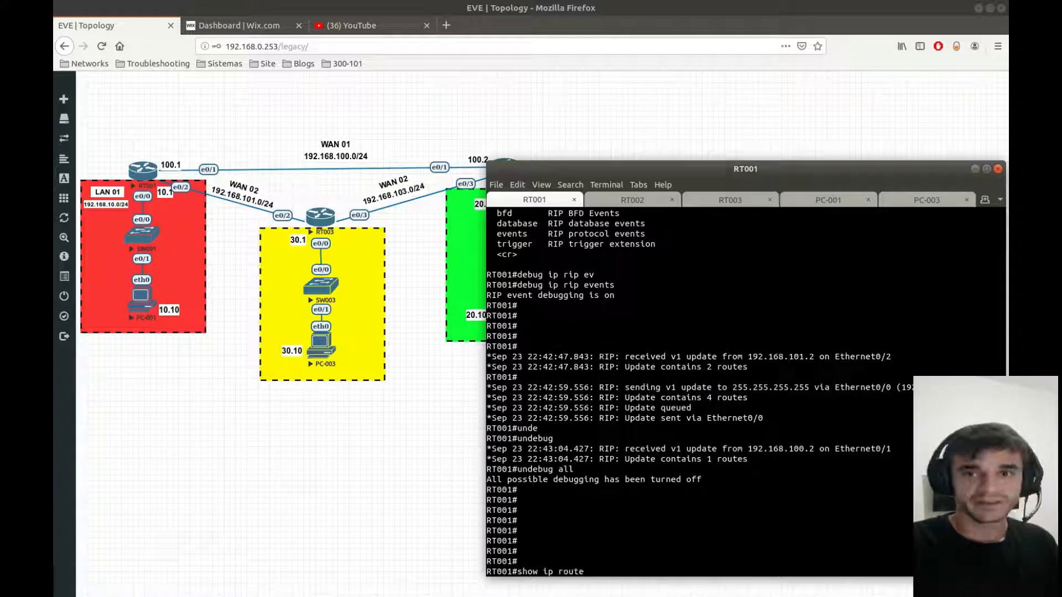
{"action": "key", "text": "Return"}
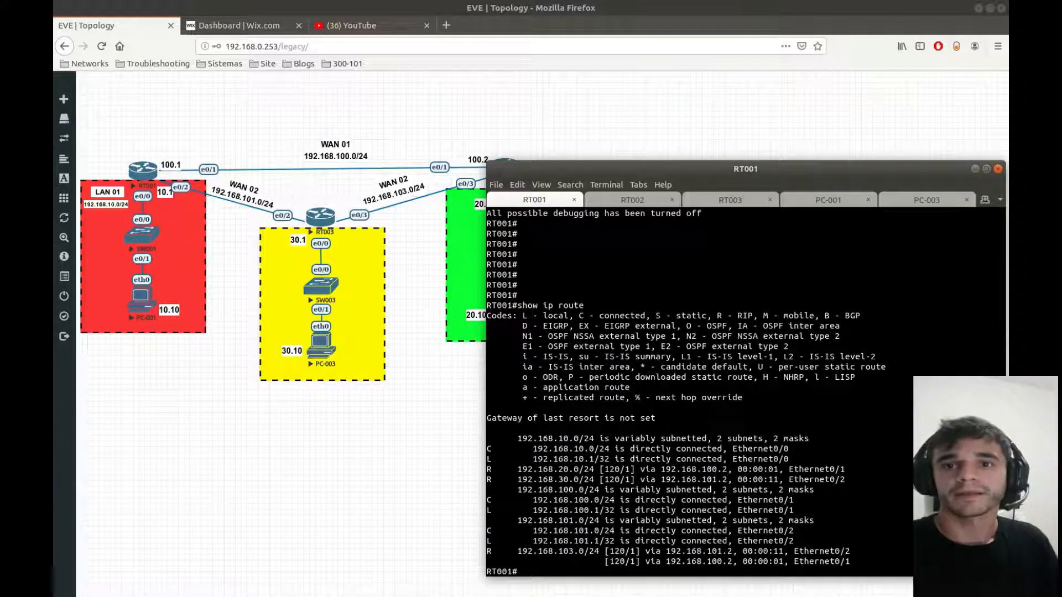
Step: Display only the RIP-learned routes on RT001 with show ip route rip
{"action": "key", "text": "Return"}
{"action": "key", "text": "Return"}
{"action": "key", "text": "Return"}
{"action": "key", "text": "Return"}
{"action": "key", "text": "Return"}
{"action": "key", "text": "Return"}
{"action": "key", "text": "Up"}
{"action": "type", "text": "rip"}
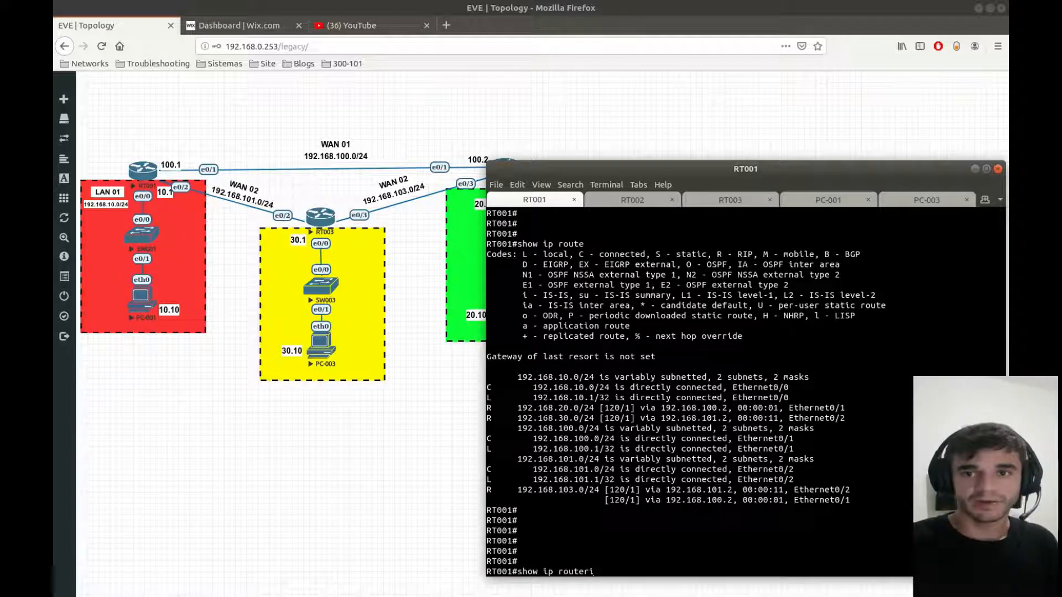
{"action": "key", "text": "Return"}
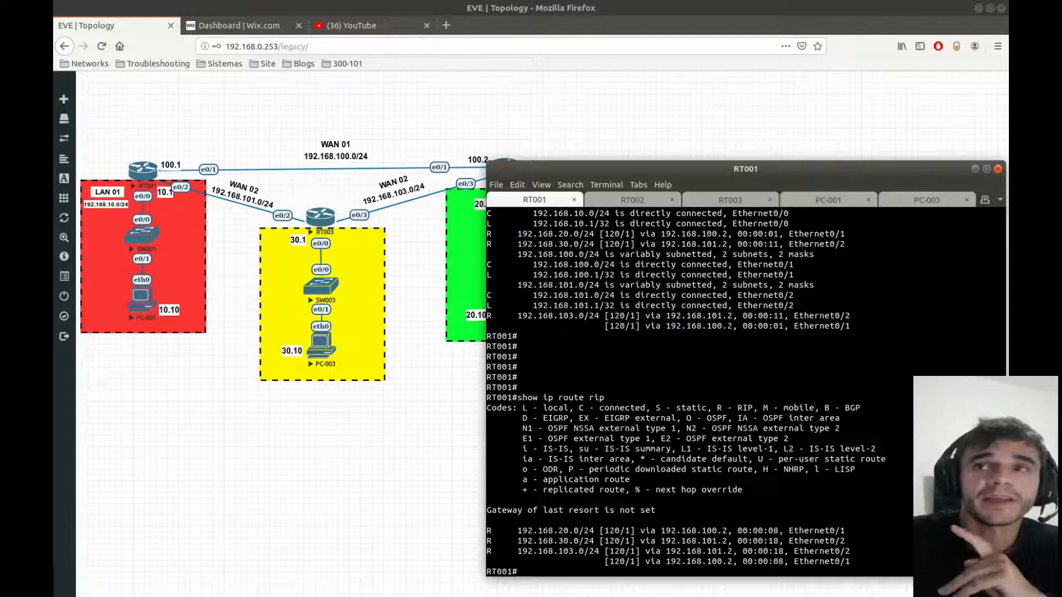
Step: Switch to the PC-001 console and ping PC-003 at 192.168.30.10 again
{"action": "key", "text": "alt+4"}
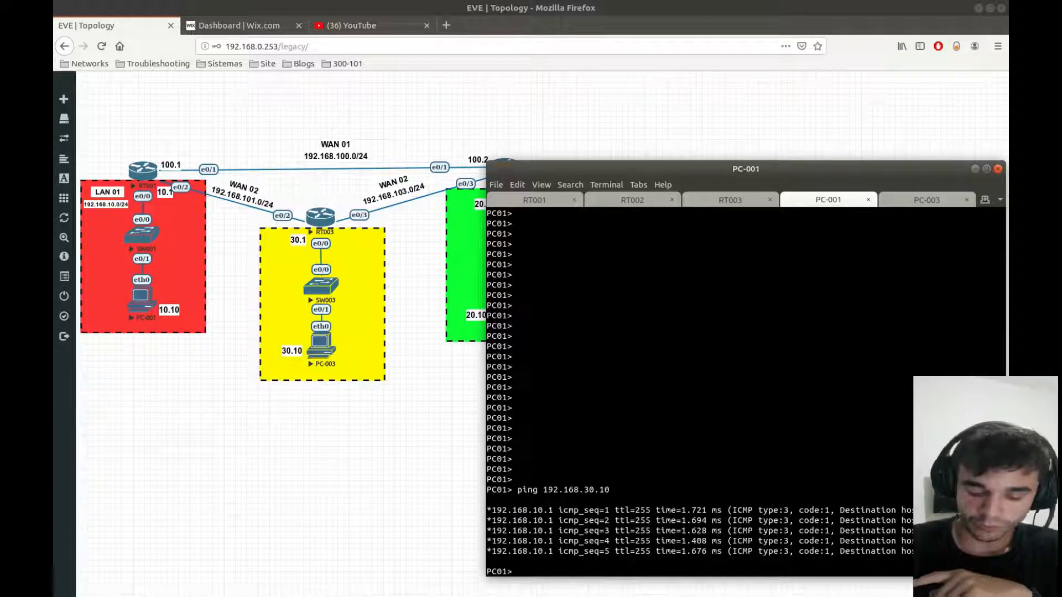
{"action": "key", "text": "Return"}
{"action": "key", "text": "Return"}
{"action": "key", "text": "Return"}
{"action": "key", "text": "Return"}
{"action": "key", "text": "Return"}
{"action": "key", "text": "Up"}
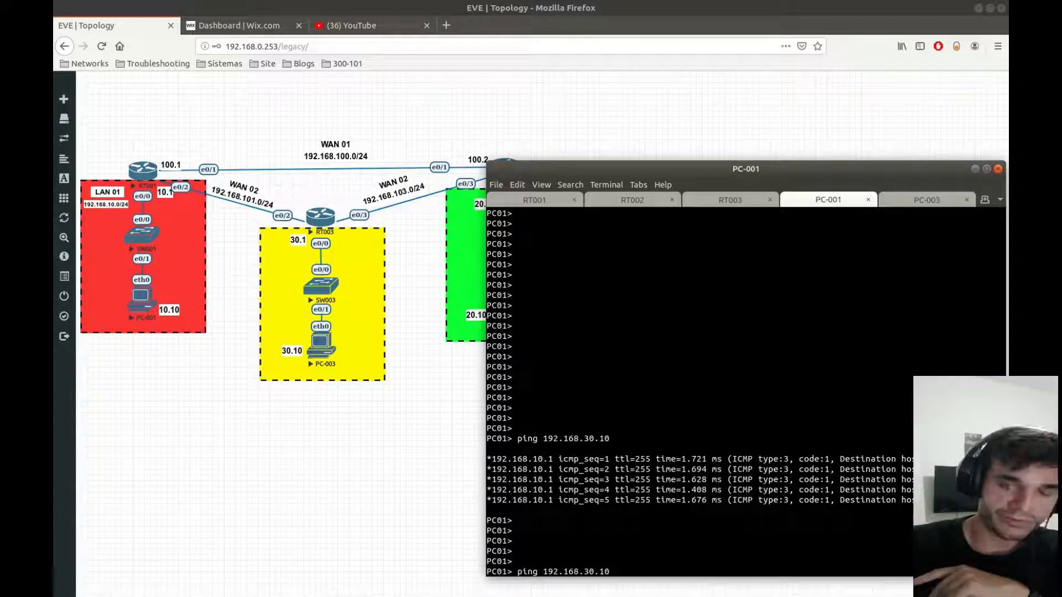
{"action": "key", "text": "Return"}
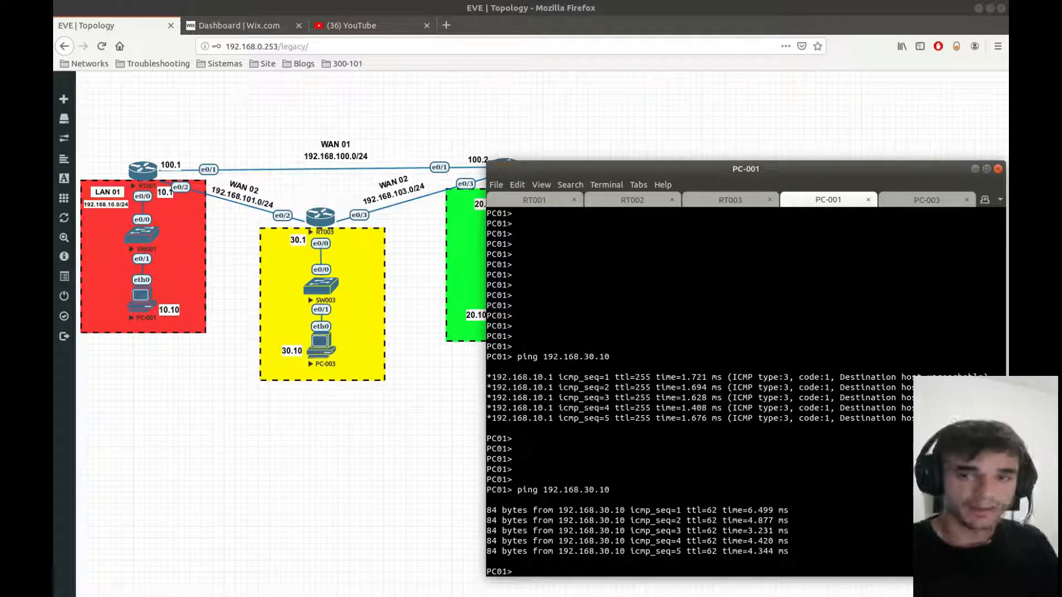
Step: Trace the path from PC-001 to 192.168.30.10
{"action": "type", "text": "tr"}
{"action": "type", "text": "ce"}
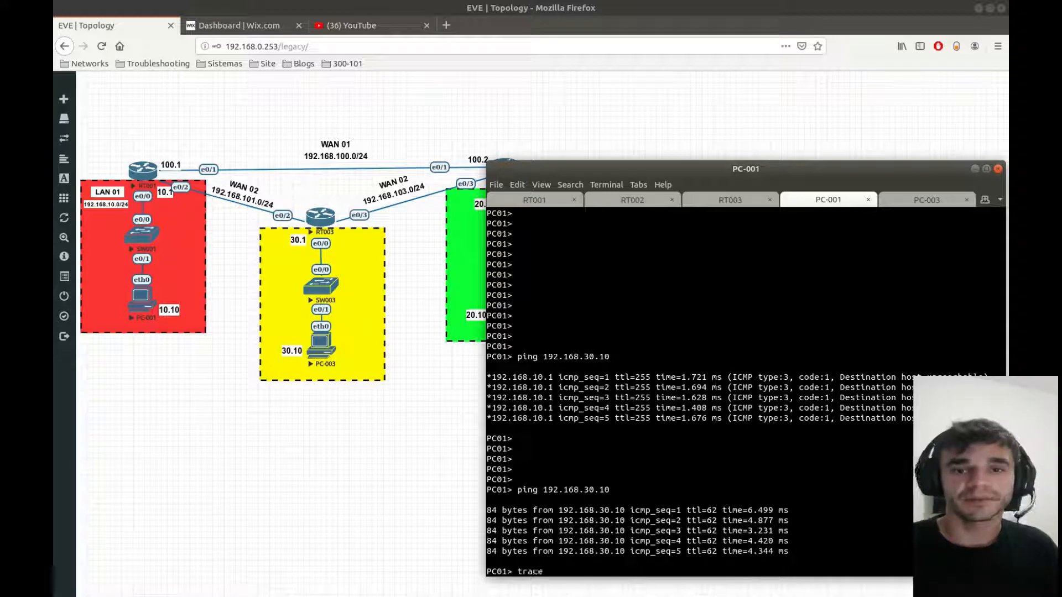
{"action": "type", "text": " 192.168.30.10"}
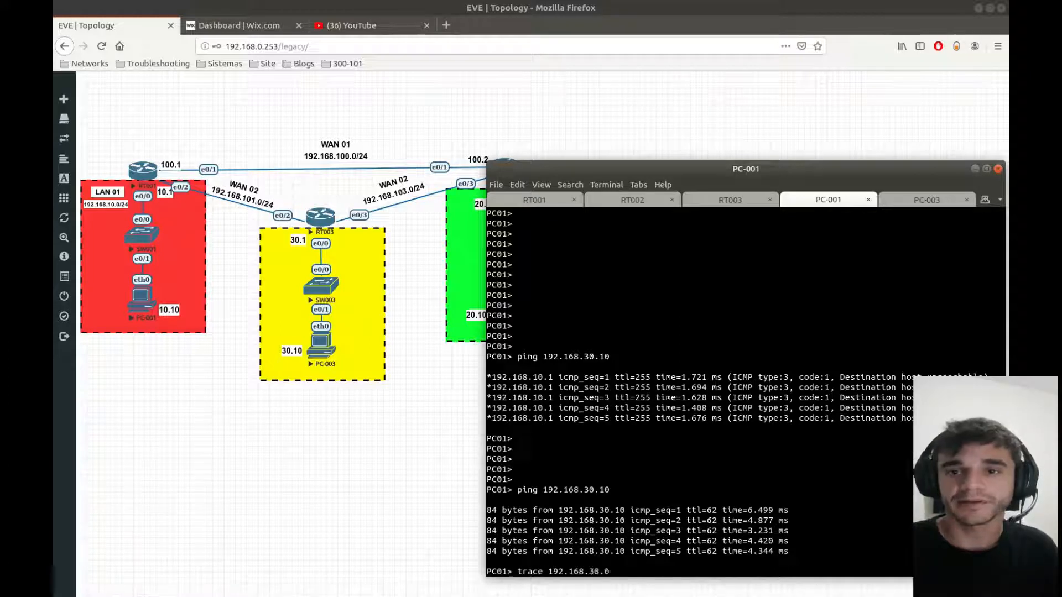
{"action": "key", "text": "Return"}
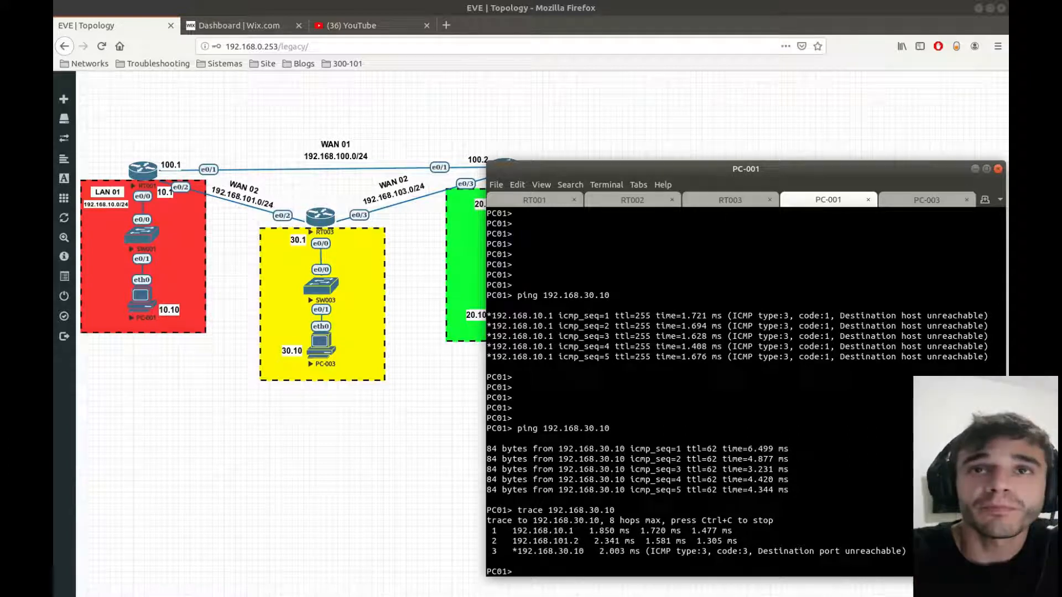
{"action": "key", "text": "alt+1"}
{"action": "key", "text": "Return"}
{"action": "key", "text": "Return"}
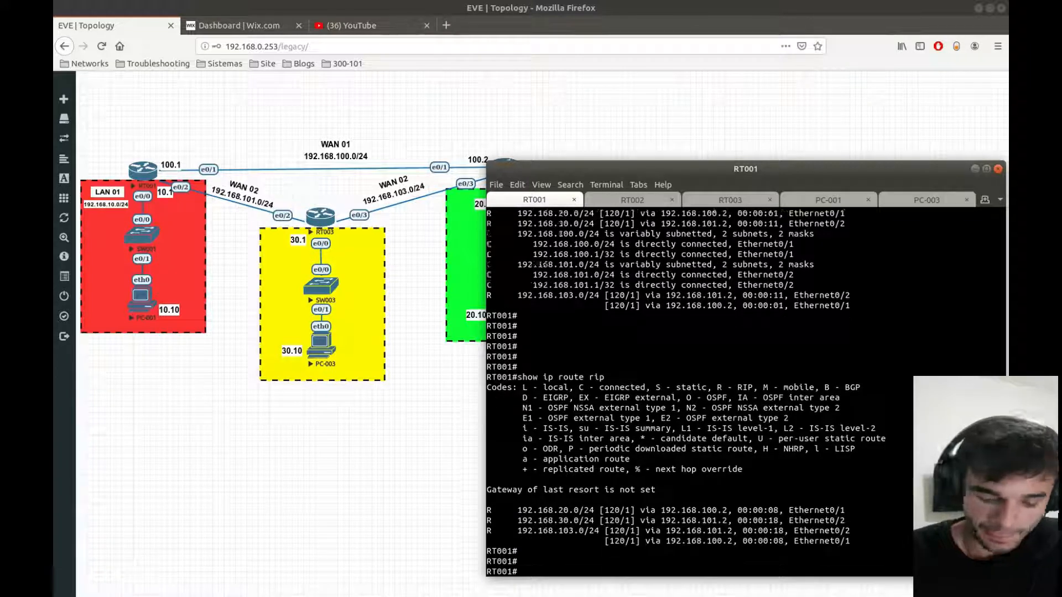
{"action": "key", "text": "Return"}
{"action": "key", "text": "Return"}
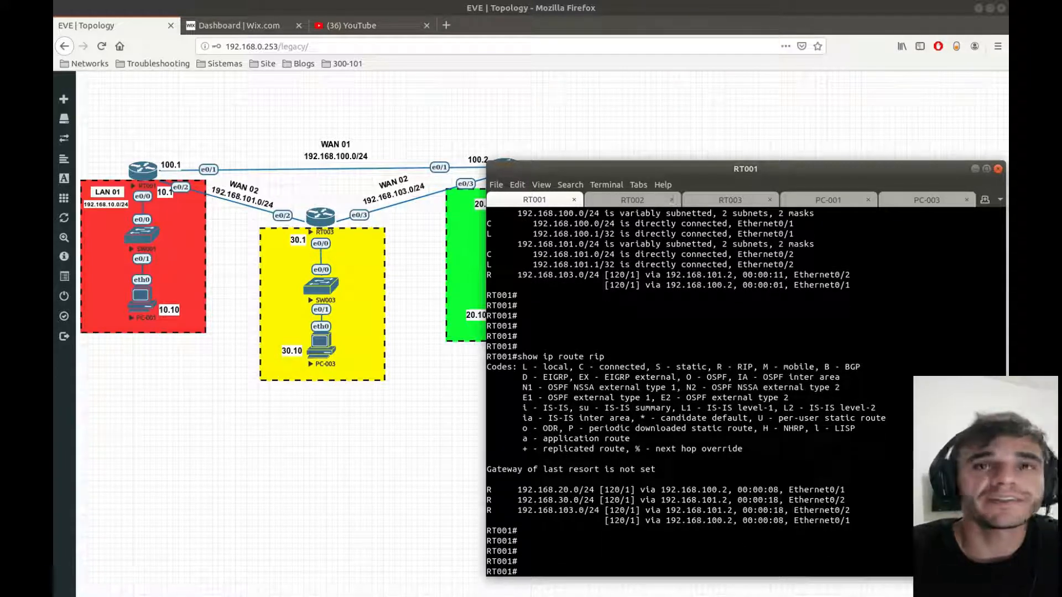
Step: Ping 192.168.20.10 from the PC-001 console
{"action": "key", "text": "alt+4"}
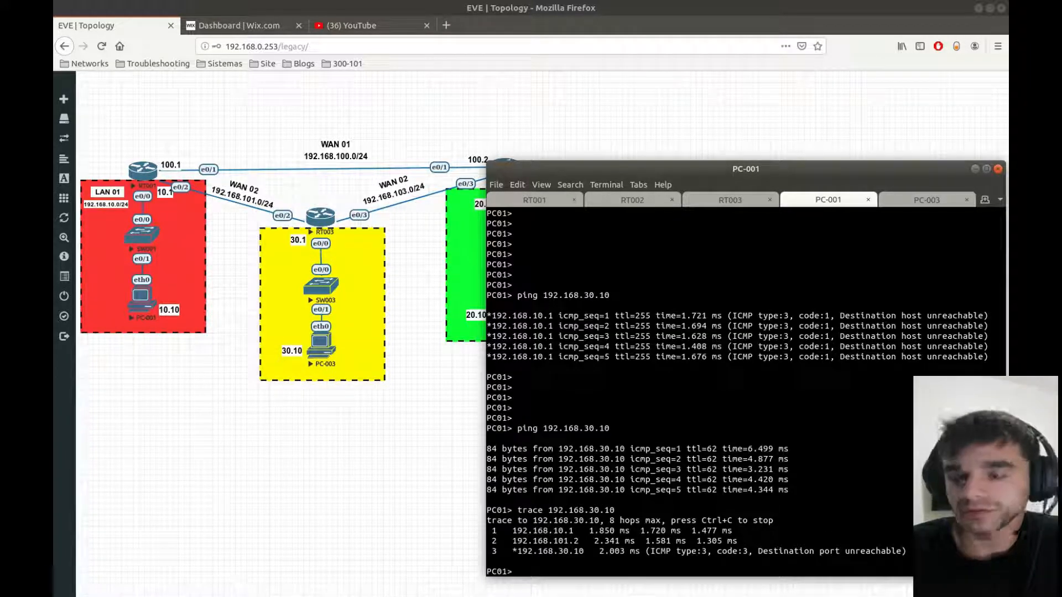
{"action": "key", "text": "Return"}
{"action": "key", "text": "Return"}
{"action": "key", "text": "Return"}
{"action": "key", "text": "Return"}
{"action": "type", "text": "ping 192.168.20.10"}
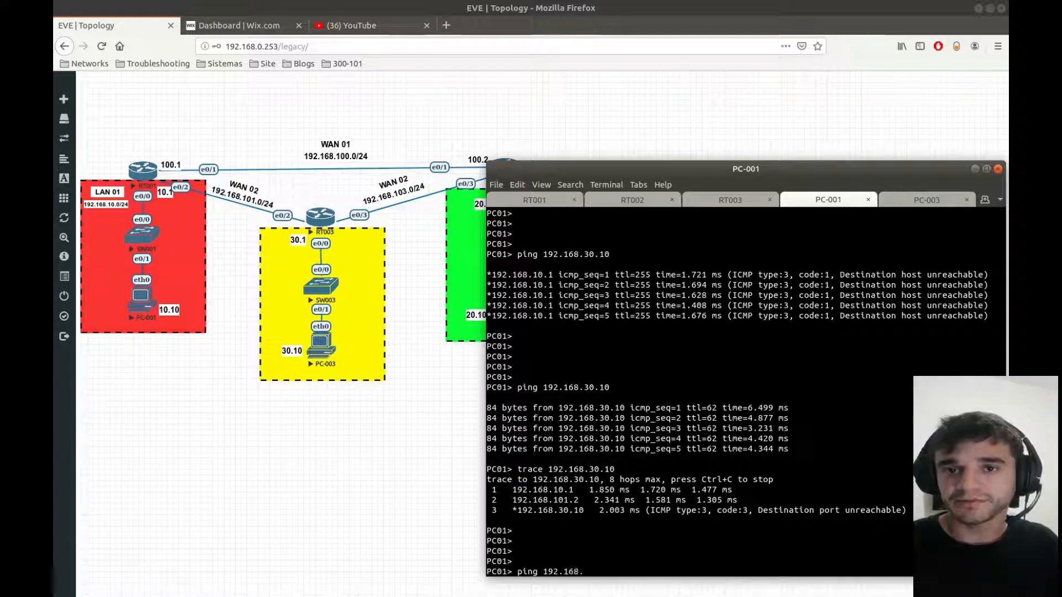
{"action": "key", "text": "Return"}
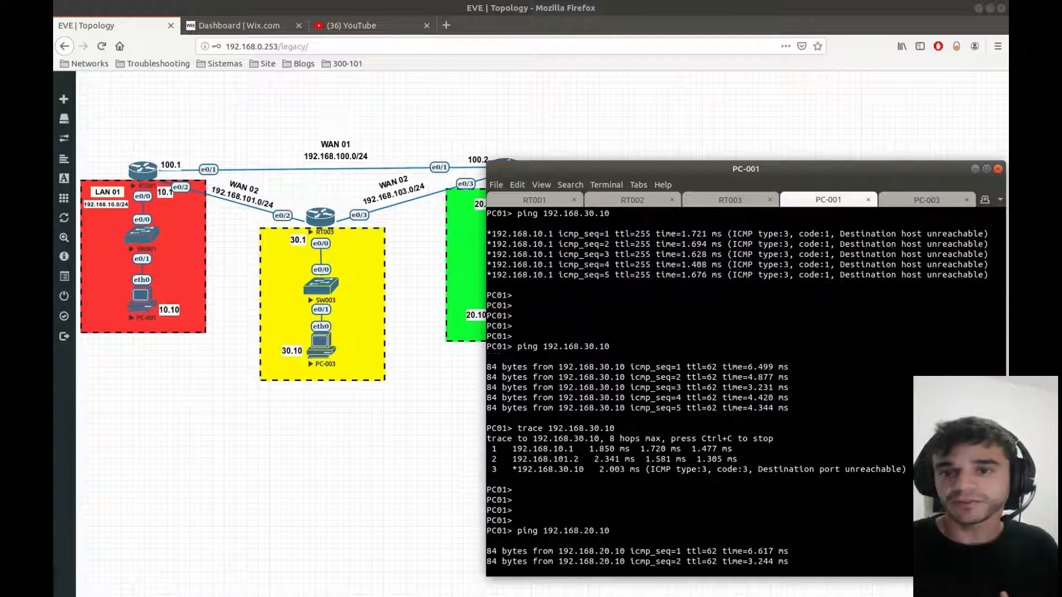
Step: Return to the RT001 console and enter global configuration mode with configure terminal
{"action": "key", "text": "alt+1"}
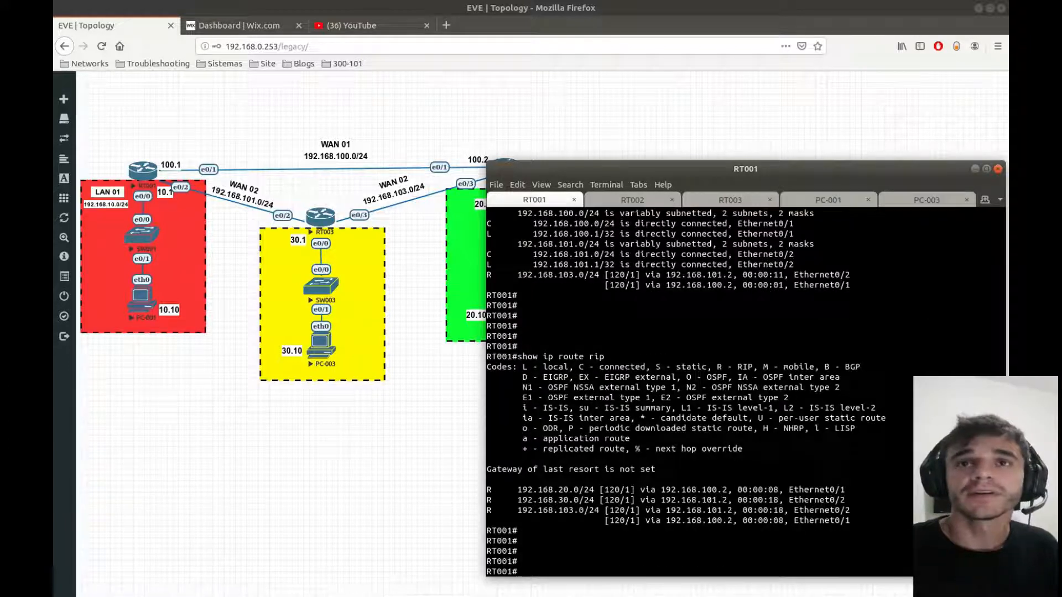
{"action": "type", "text": "conf"}
{"action": "key", "text": "Tab"}
{"action": "type", "text": "t"}
{"action": "key", "text": "Tab"}
{"action": "key", "text": "Return"}
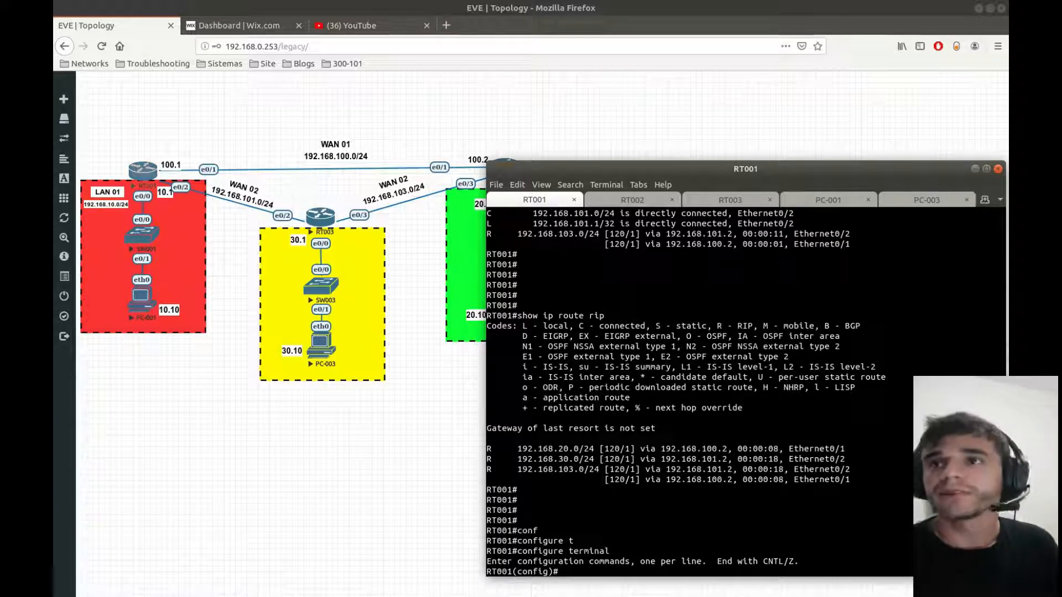
Step: Switch back to the PC-001 console and trace the path to 192.168.20.10
{"action": "key", "text": "alt+4"}
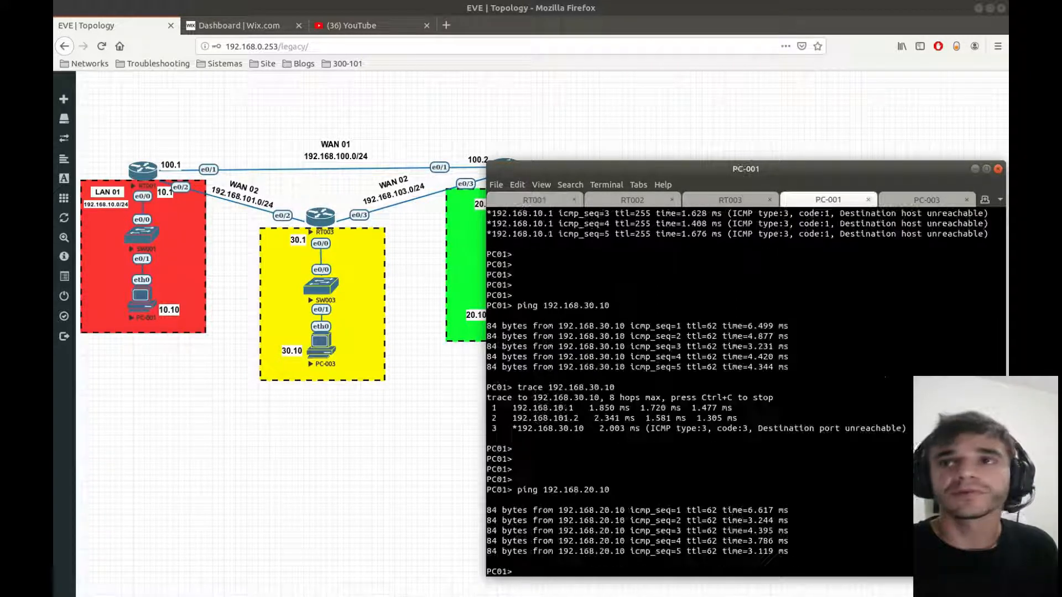
{"action": "key", "text": "Return"}
{"action": "type", "text": "tra"}
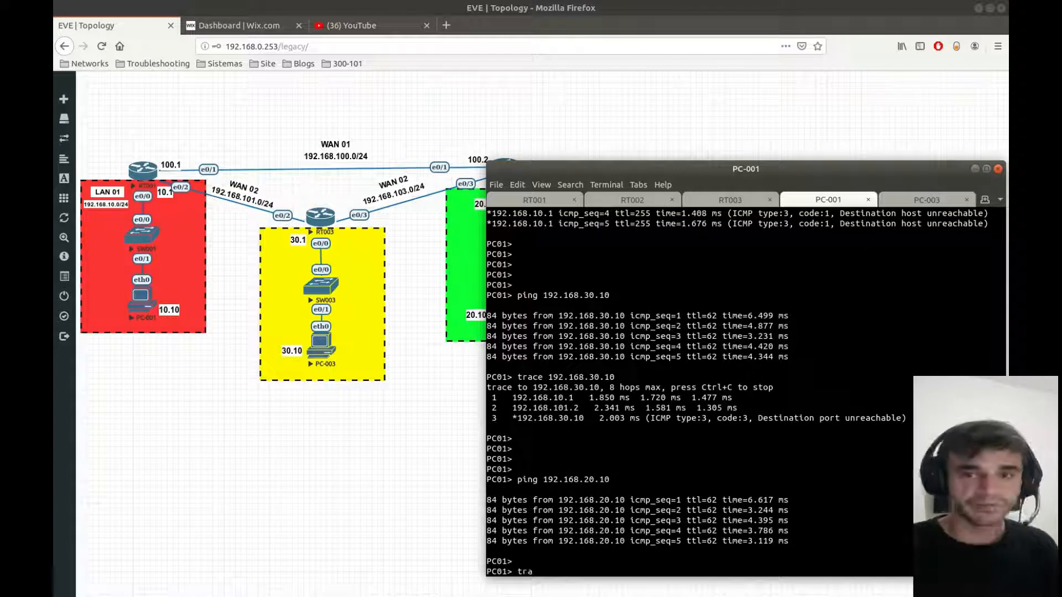
{"action": "type", "text": "ce 192.168.20.10"}
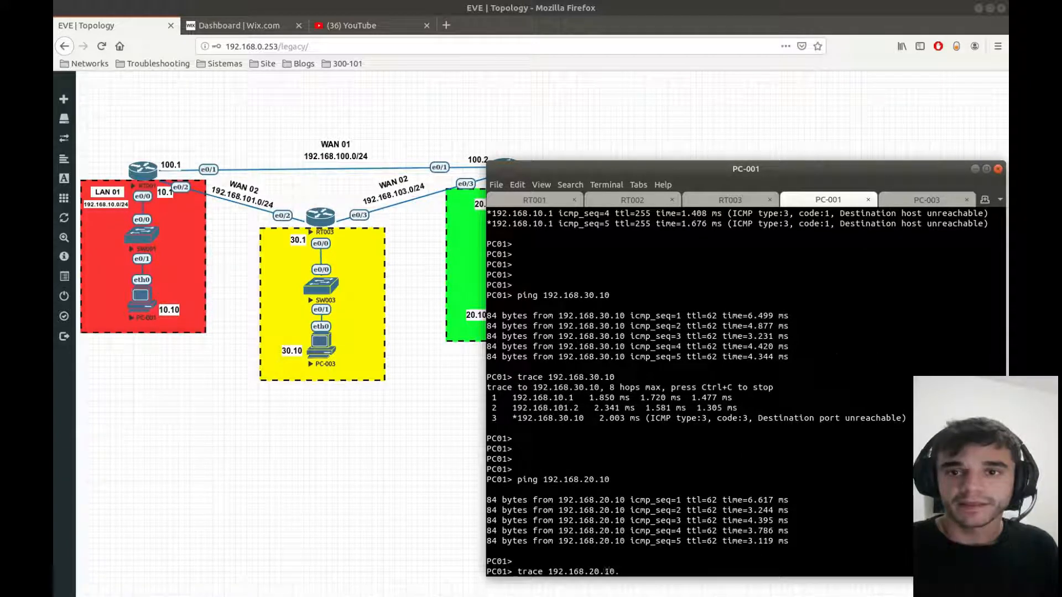
{"action": "key", "text": "Return"}
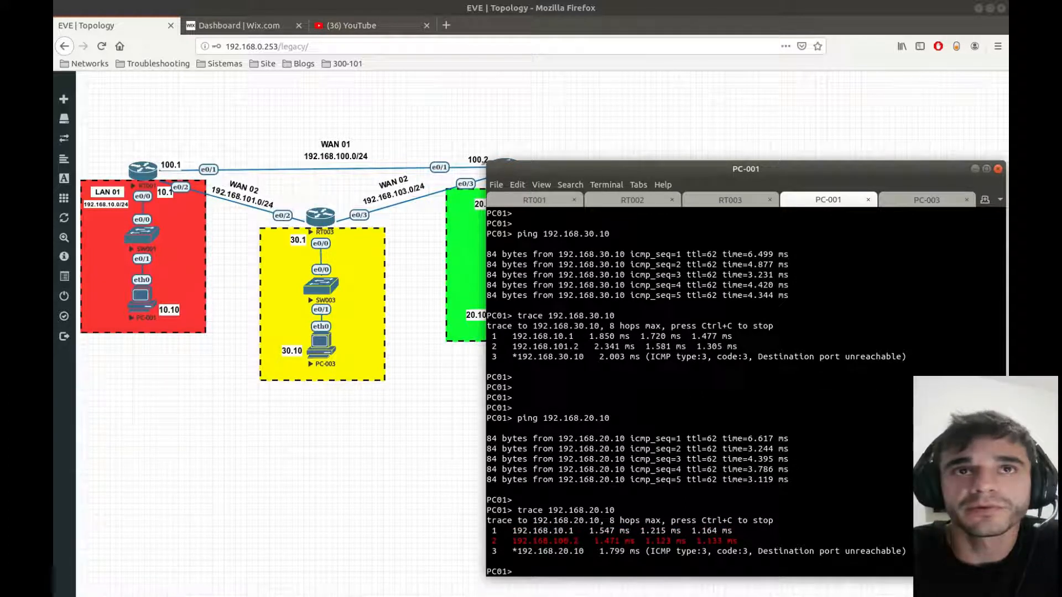
Step: Uncover the full topology to follow the traced path to PC-002, and bring the terminal window back beside the diagram
{"action": "left_click_drag", "start_coordinate": [746, 169], "coordinate": [706, 227]}
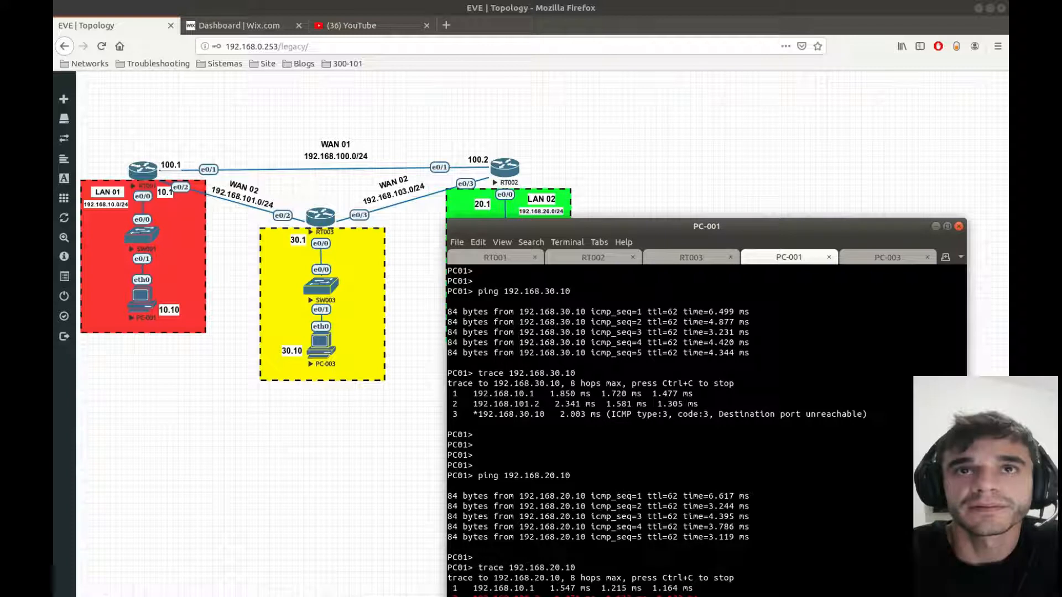
{"action": "left_click", "coordinate": [935, 227]}
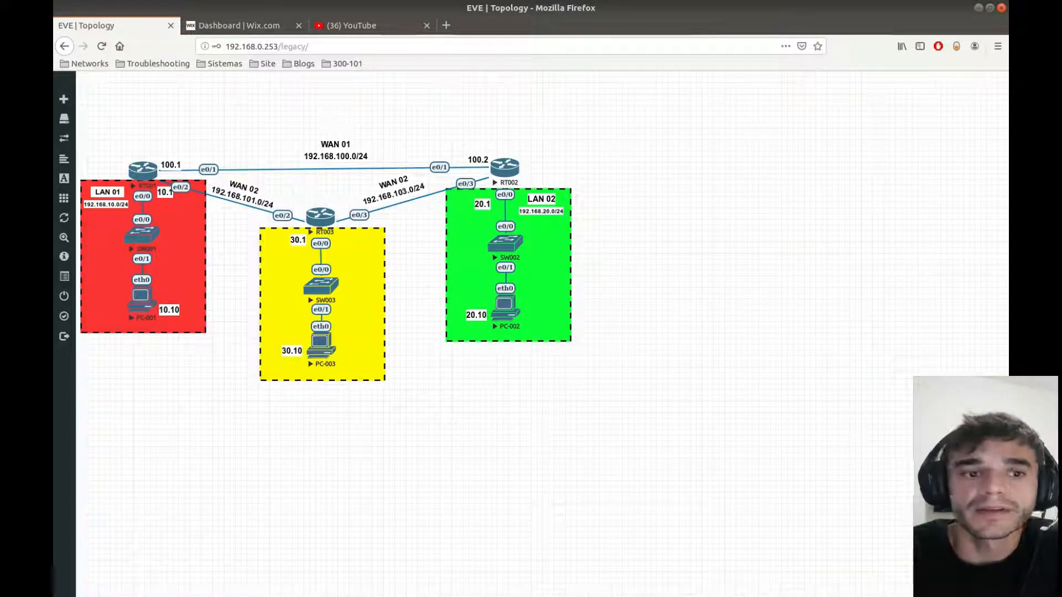
{"action": "key", "text": "alt+Tab"}
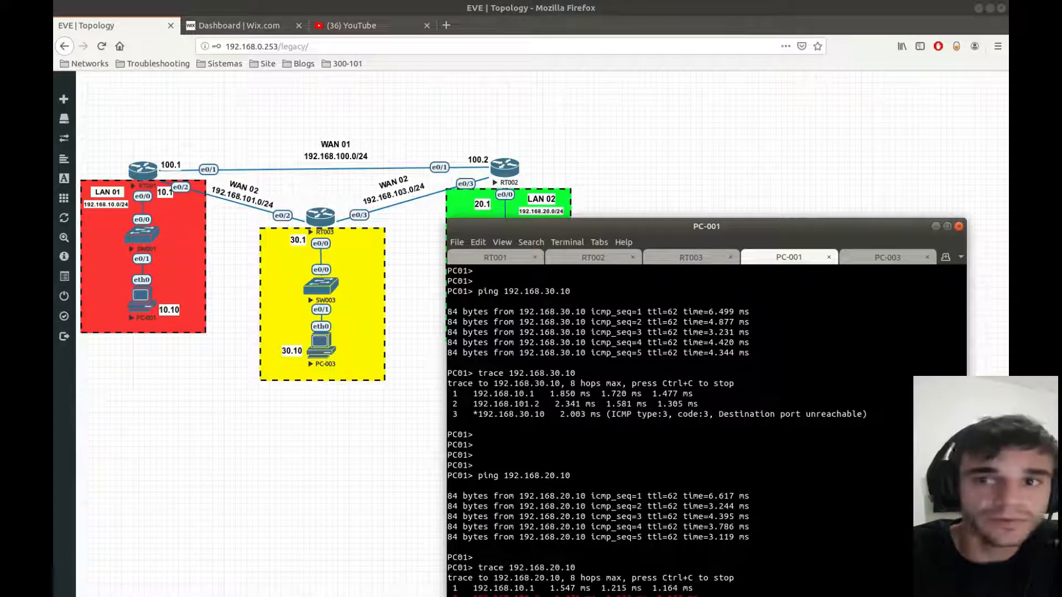
{"action": "left_click_drag", "start_coordinate": [706, 226], "coordinate": [691, 72]}
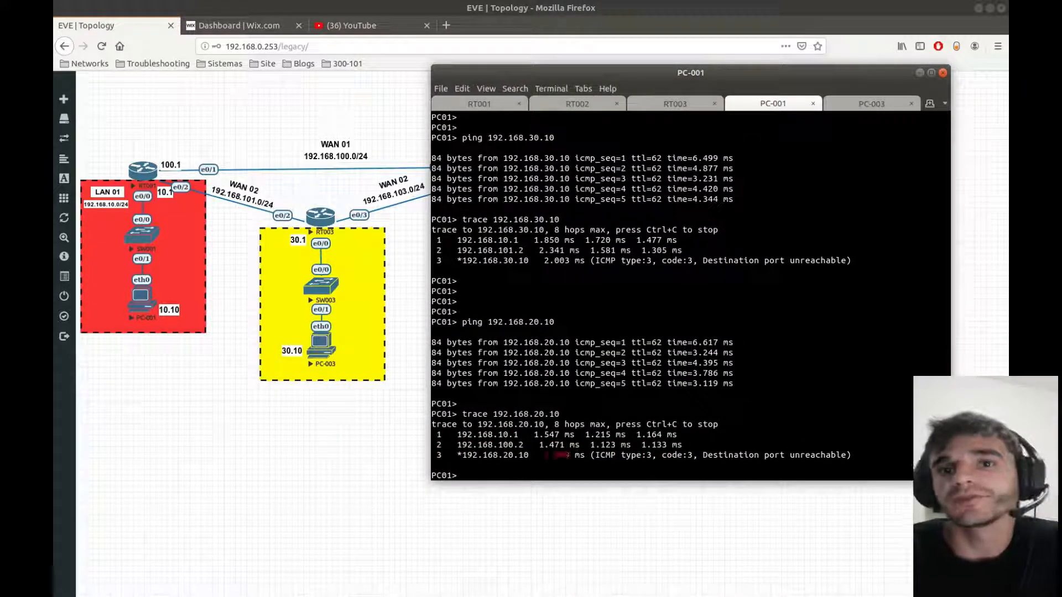
Step: Shut down interface ethernet 0/1 on RT001, keeping the terminal clear of the topology's WAN links
{"action": "left_click", "coordinate": [479, 104]}
{"action": "left_click_drag", "start_coordinate": [542, 72], "coordinate": [587, 114]}
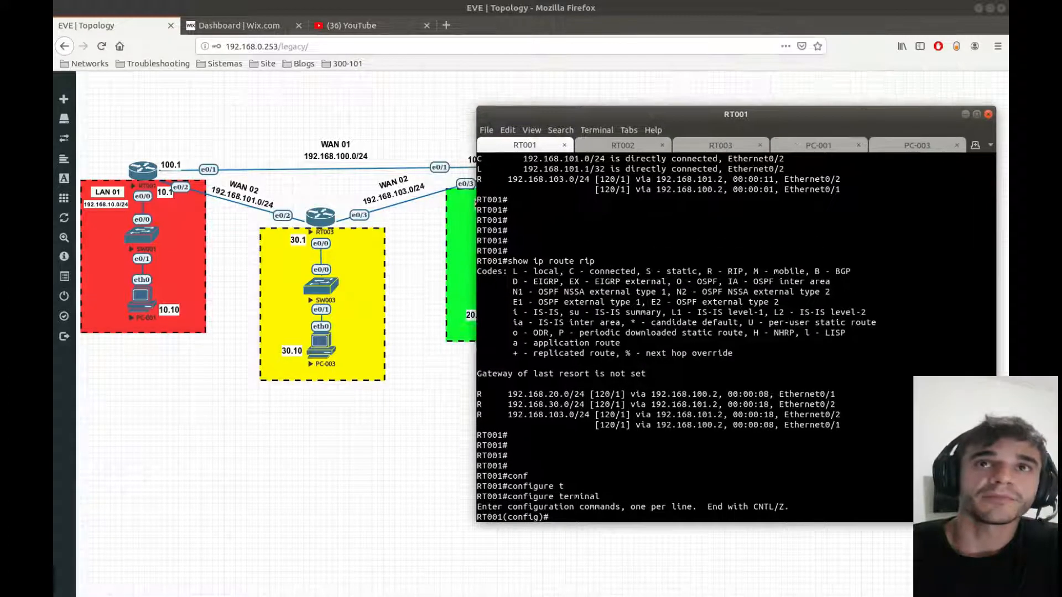
{"action": "type", "text": "int"}
{"action": "key", "text": "Tab"}
{"action": "type", "text": "et"}
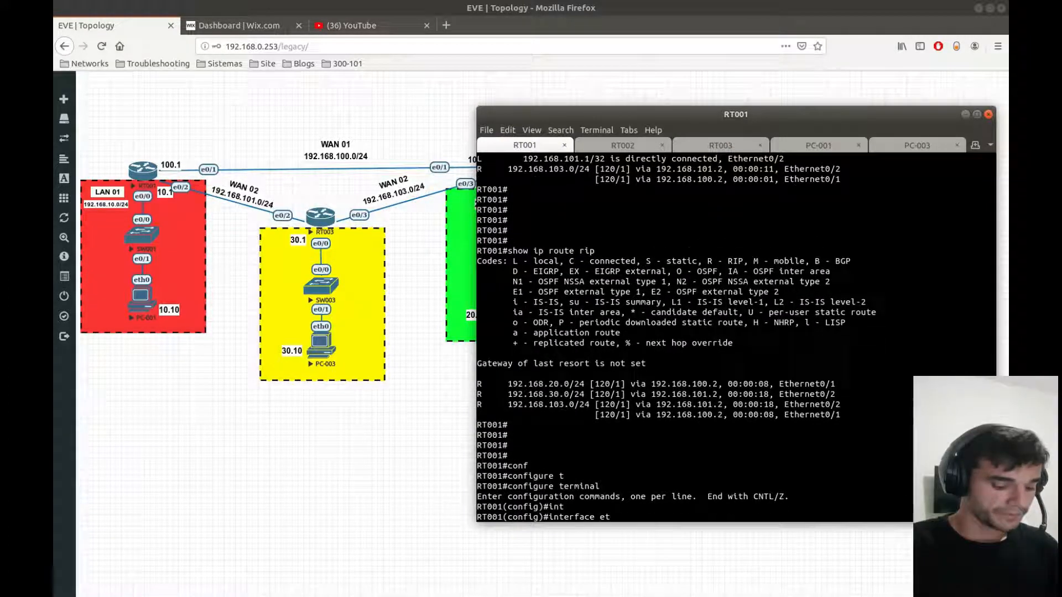
{"action": "type", "text": "h"}
{"action": "key", "text": "Tab"}
{"action": "type", "text": "0/1"}
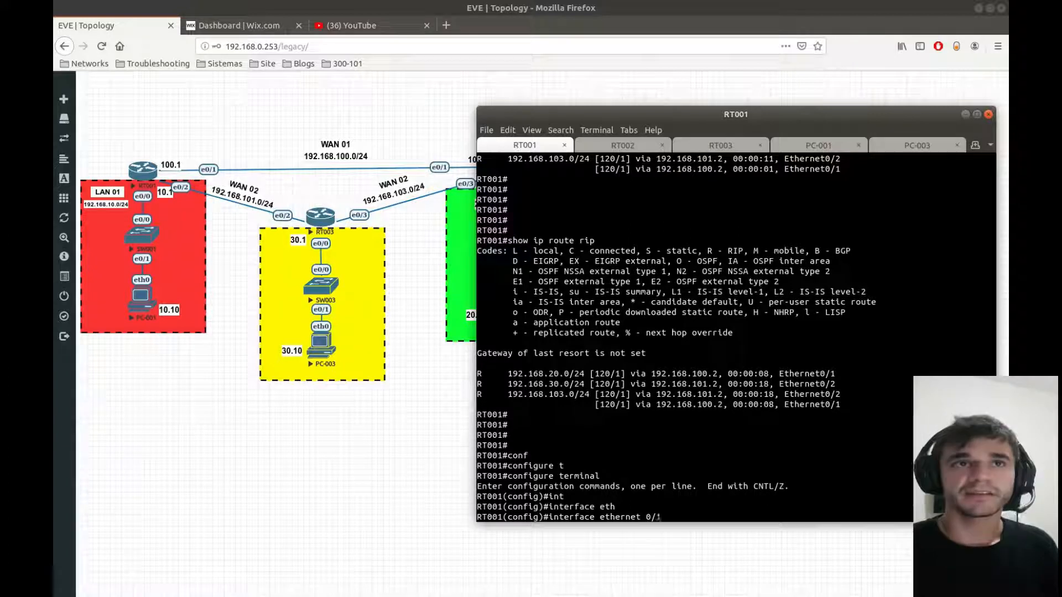
{"action": "key", "text": "Return"}
{"action": "type", "text": "shutdown"}
{"action": "key", "text": "Tab"}
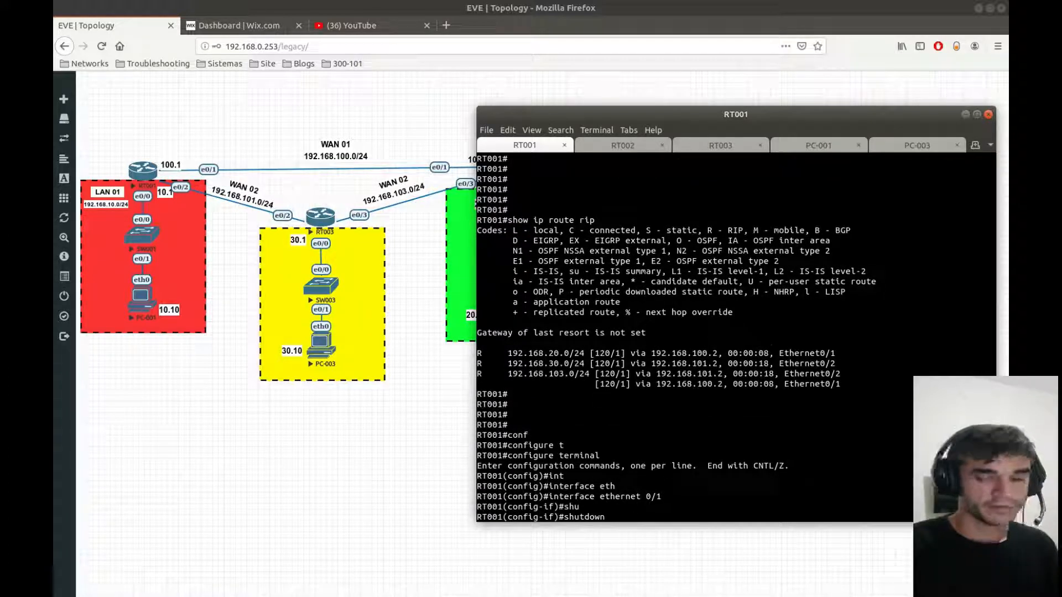
{"action": "key", "text": "Return"}
Step: On RT002, leave RIP router configuration and shut down interface ethernet 0/1
{"action": "key", "text": "ctrl+Page_Down"}
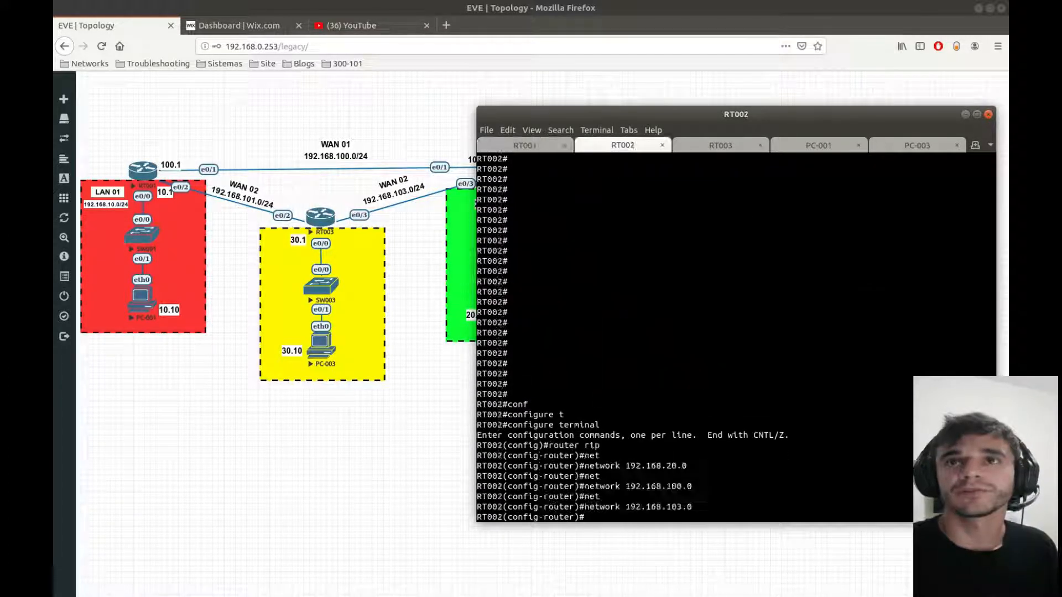
{"action": "type", "text": "exi"}
{"action": "key", "text": "Tab"}
{"action": "key", "text": "Return"}
{"action": "type", "text": "interface eth"}
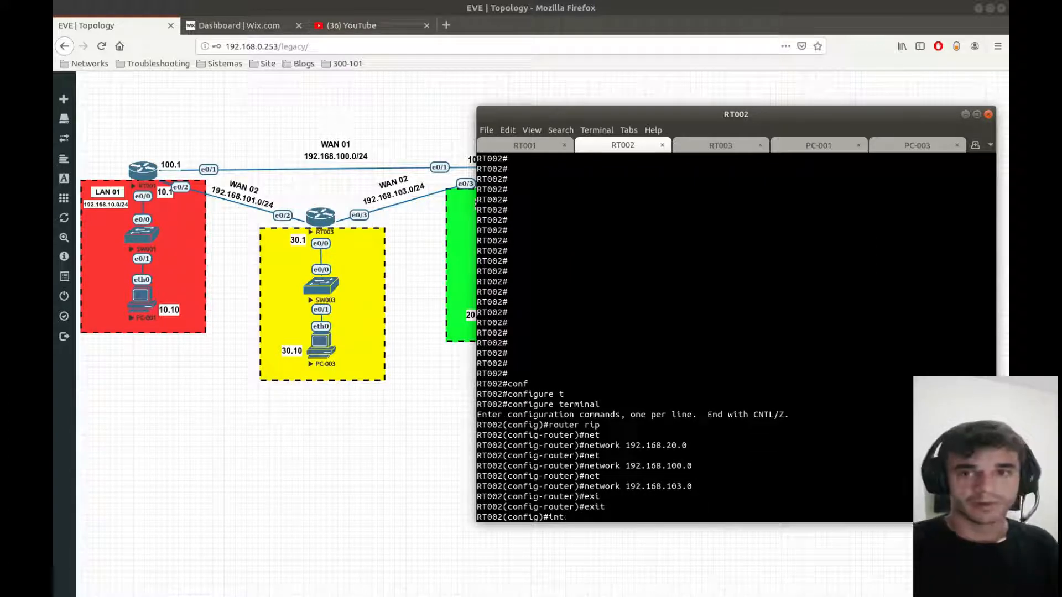
{"action": "key", "text": "Tab"}
{"action": "type", "text": "ethe"}
{"action": "key", "text": "Tab"}
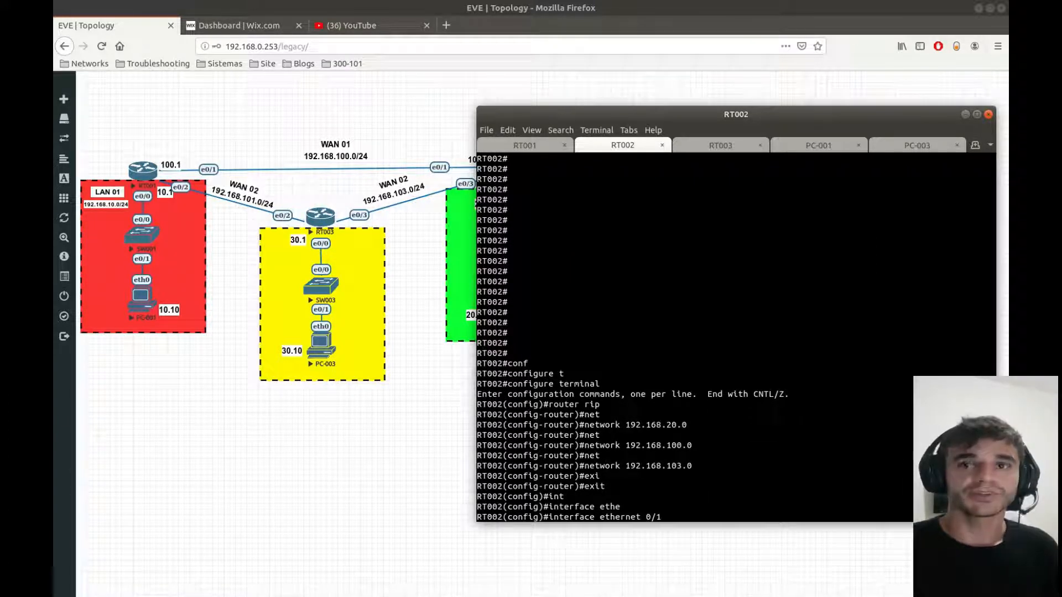
{"action": "type", "text": "0/1"}
{"action": "key", "text": "Return"}
{"action": "type", "text": "shu"}
{"action": "key", "text": "Tab"}
{"action": "key", "text": "Return"}
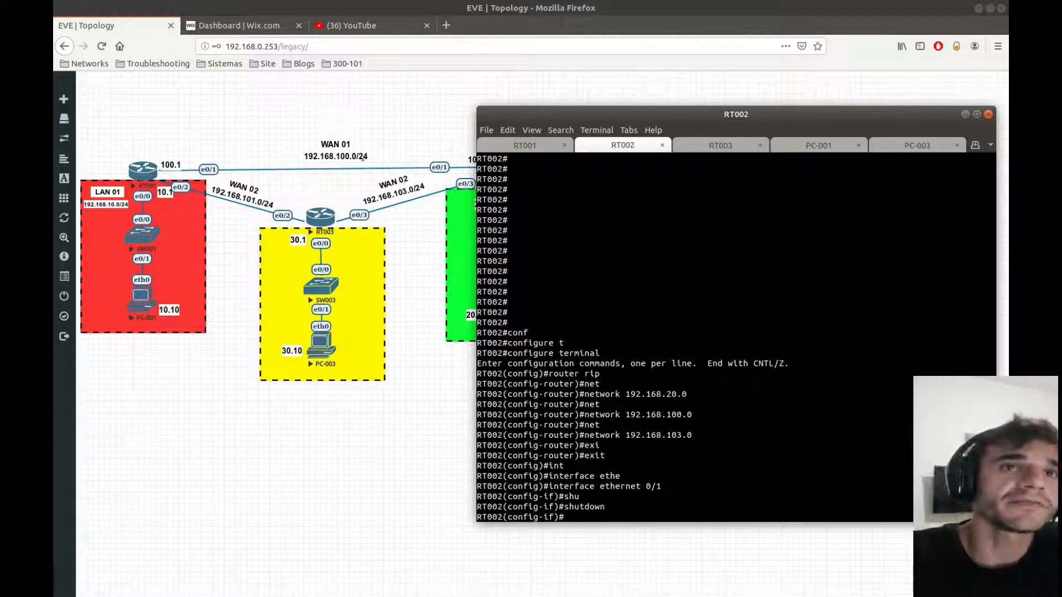
Step: Check RT001's interface messages and examine the alternate path through RT003 on the full topology diagram
{"action": "key", "text": "ctrl+Page_Up"}
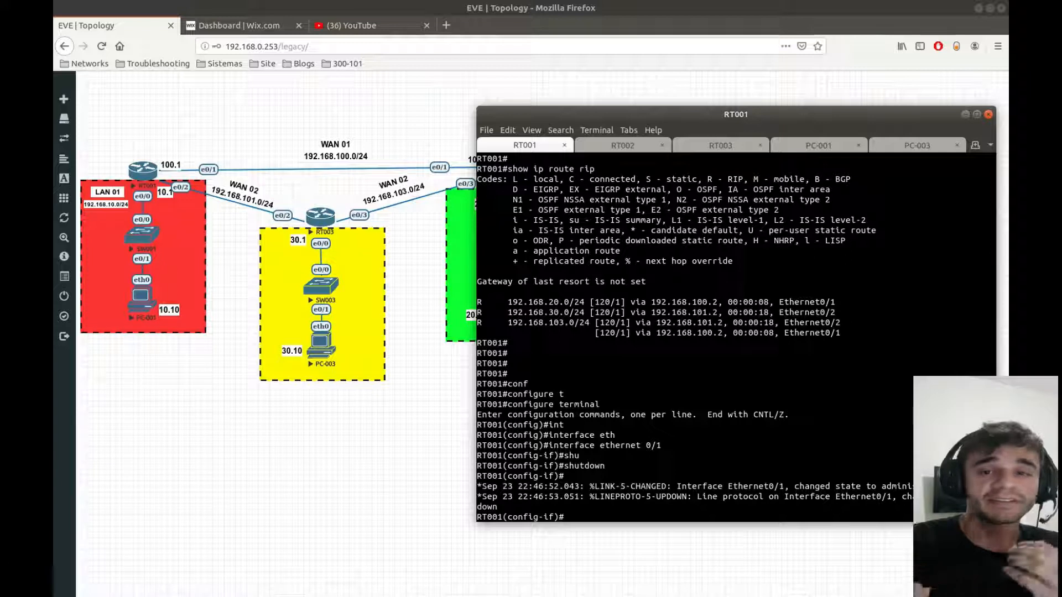
{"action": "key", "text": "alt+Tab"}
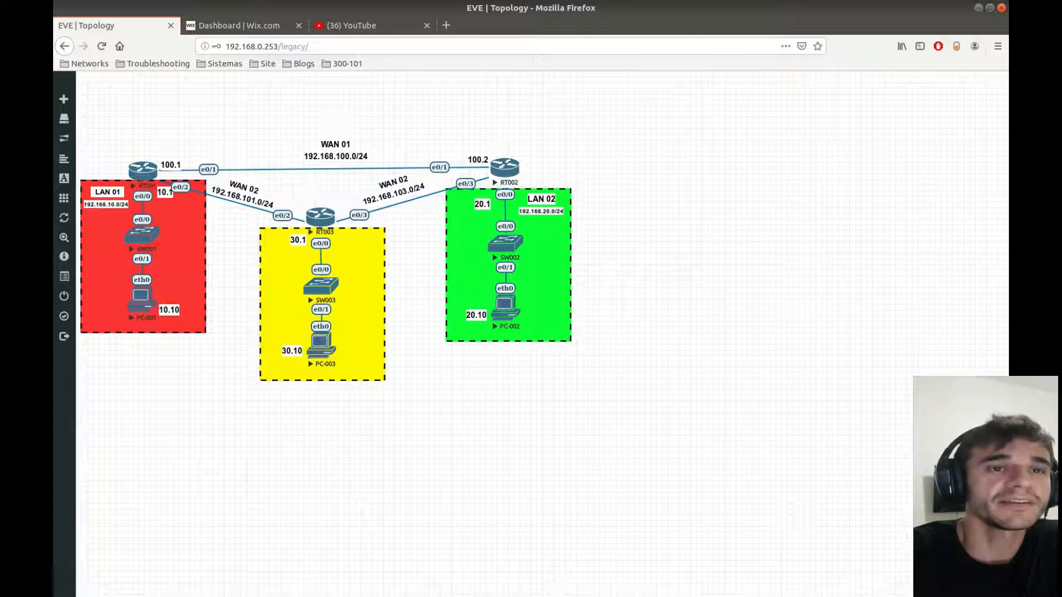
{"action": "key", "text": "alt+Tab"}
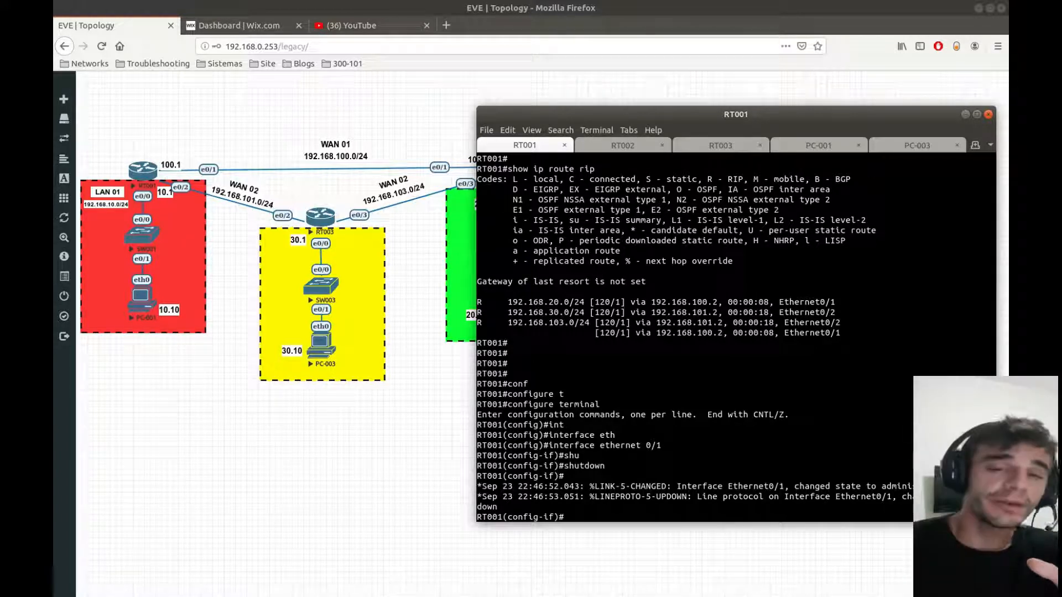
Step: Leave configuration mode on RT001 and display its full IP routing table
{"action": "key", "text": "Return"}
{"action": "key", "text": "Return"}
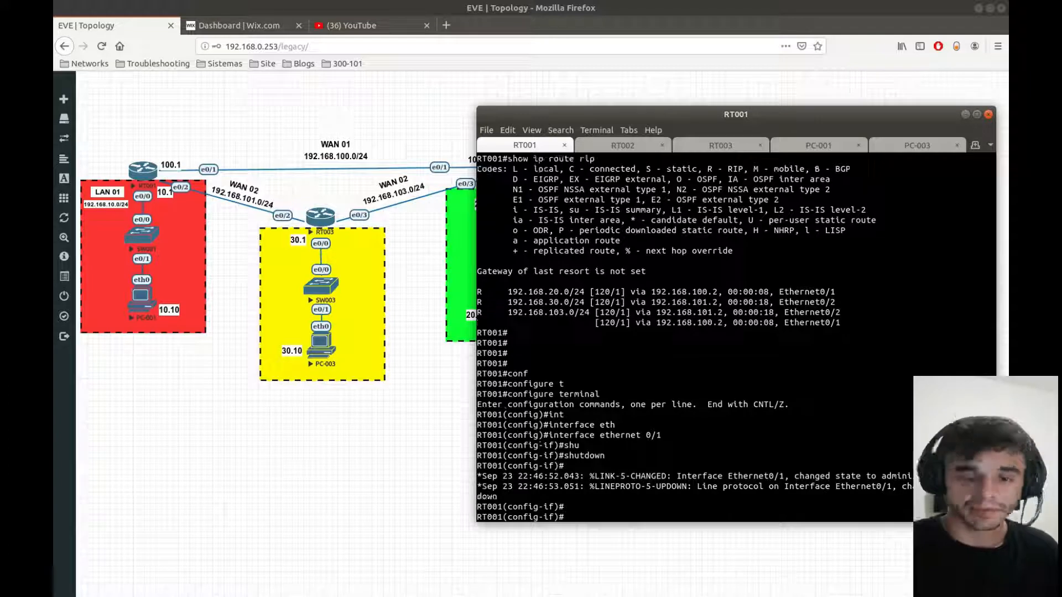
{"action": "type", "text": "end"}
{"action": "key", "text": "Return"}
{"action": "key", "text": "Return"}
{"action": "key", "text": "Return"}
{"action": "key", "text": "Return"}
{"action": "key", "text": "Return"}
{"action": "type", "text": "show"}
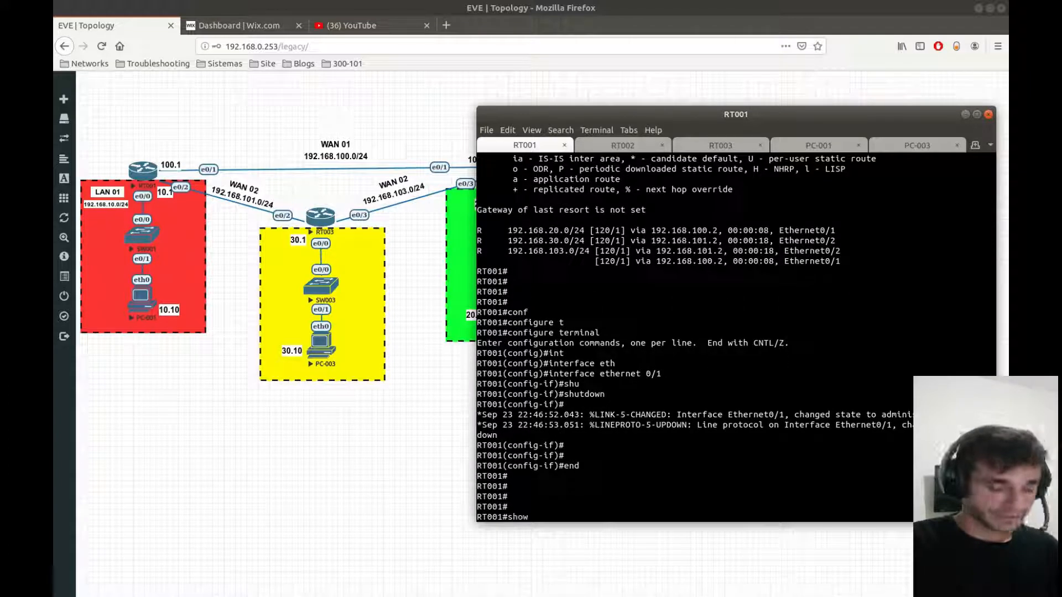
{"action": "type", "text": " ip route"}
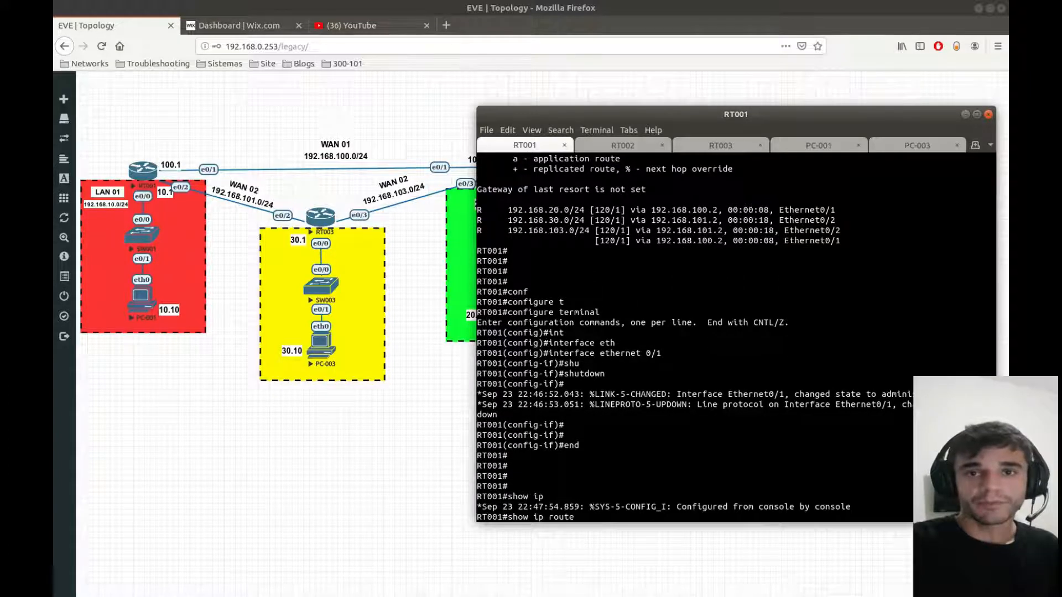
{"action": "key", "text": "Return"}
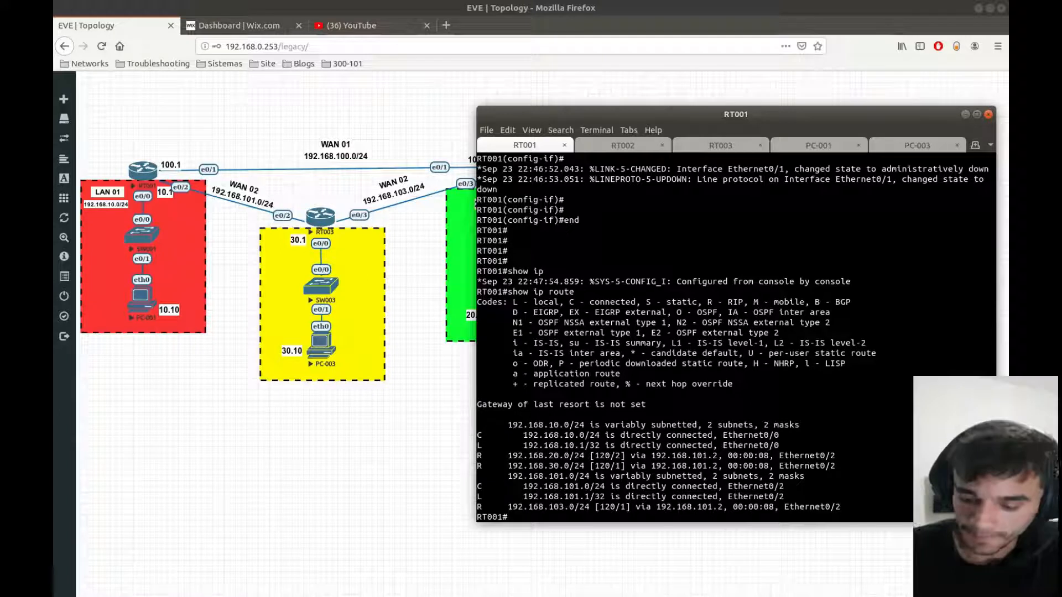
Step: Re-enable interface ethernet 0/1 on RT001 and return to privileged EXEC mode
{"action": "key", "text": "Return"}
{"action": "key", "text": "Return"}
{"action": "key", "text": "Return"}
{"action": "key", "text": "Return"}
{"action": "type", "text": "conf"}
{"action": "key", "text": "Tab"}
{"action": "type", "text": "t"}
{"action": "key", "text": "Tab"}
{"action": "key", "text": "Return"}
{"action": "type", "text": "int"}
{"action": "key", "text": "Tab"}
{"action": "type", "text": "ethe"}
{"action": "key", "text": "Tab"}
{"action": "type", "text": "0/1"}
{"action": "key", "text": "Return"}
{"action": "key", "text": "Return"}
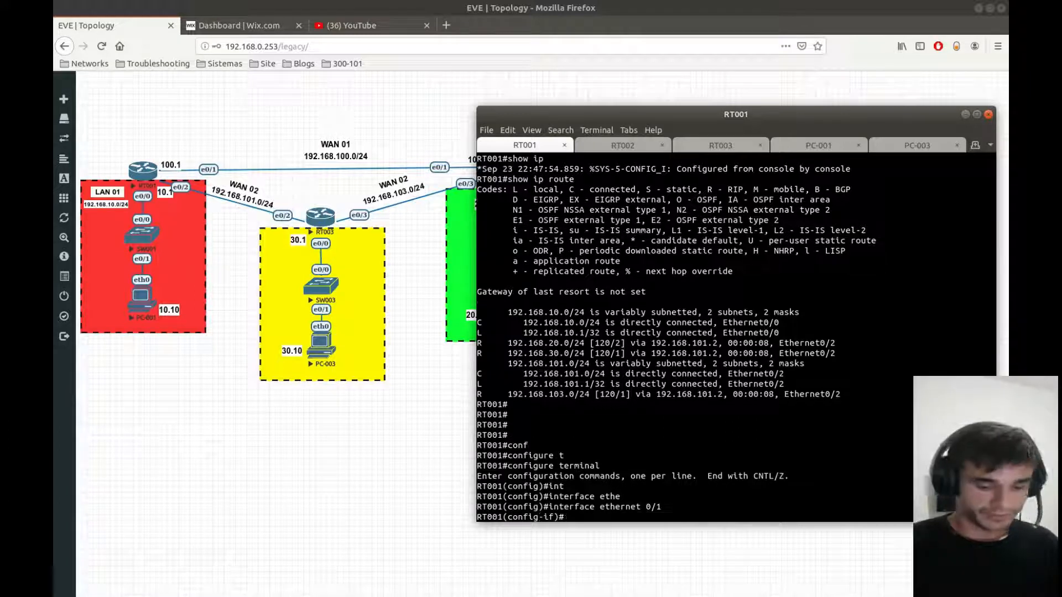
{"action": "type", "text": "no shu"}
{"action": "key", "text": "Tab"}
{"action": "key", "text": "Return"}
{"action": "type", "text": "end"}
{"action": "key", "text": "Return"}
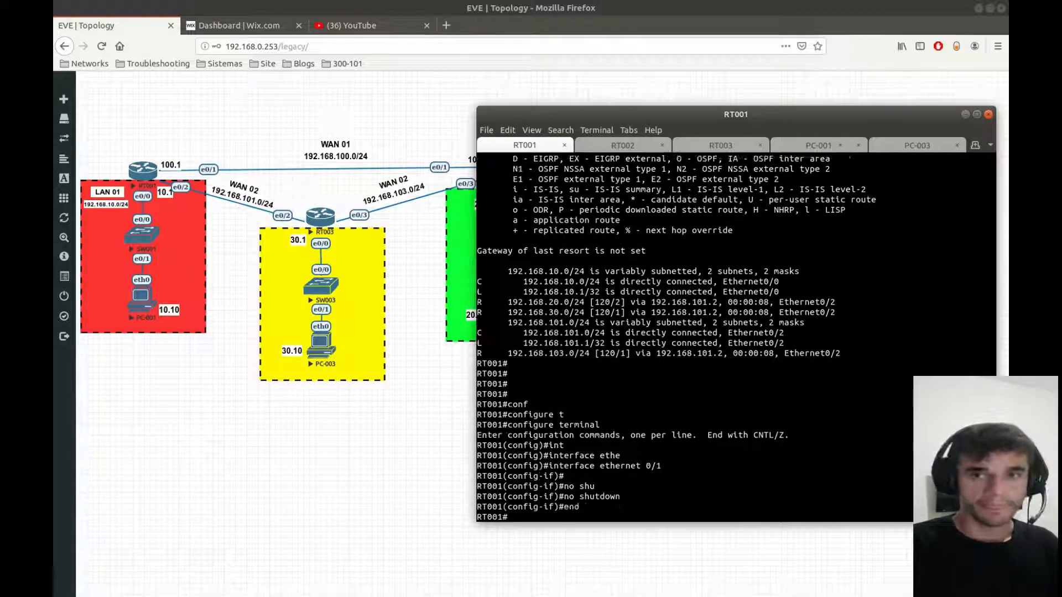
{"action": "key", "text": "Return"}
{"action": "key", "text": "Return"}
Step: Re-enable interface ethernet 0/1 on RT002 and leave configuration mode
{"action": "key", "text": "ctrl+Page_Down"}
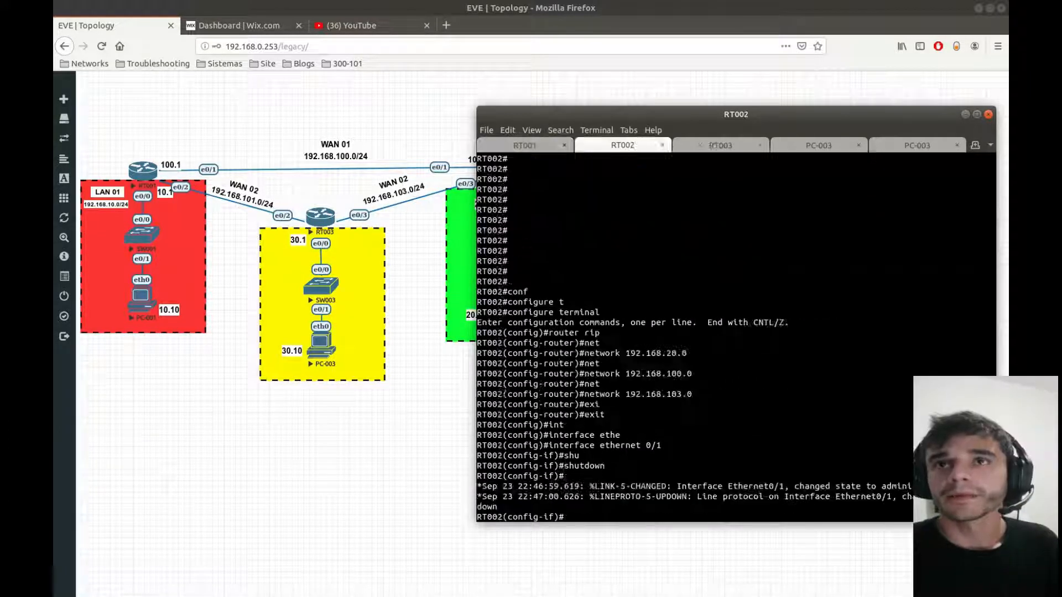
{"action": "type", "text": "no shu"}
{"action": "key", "text": "Tab"}
{"action": "key", "text": "Return"}
{"action": "type", "text": "end"}
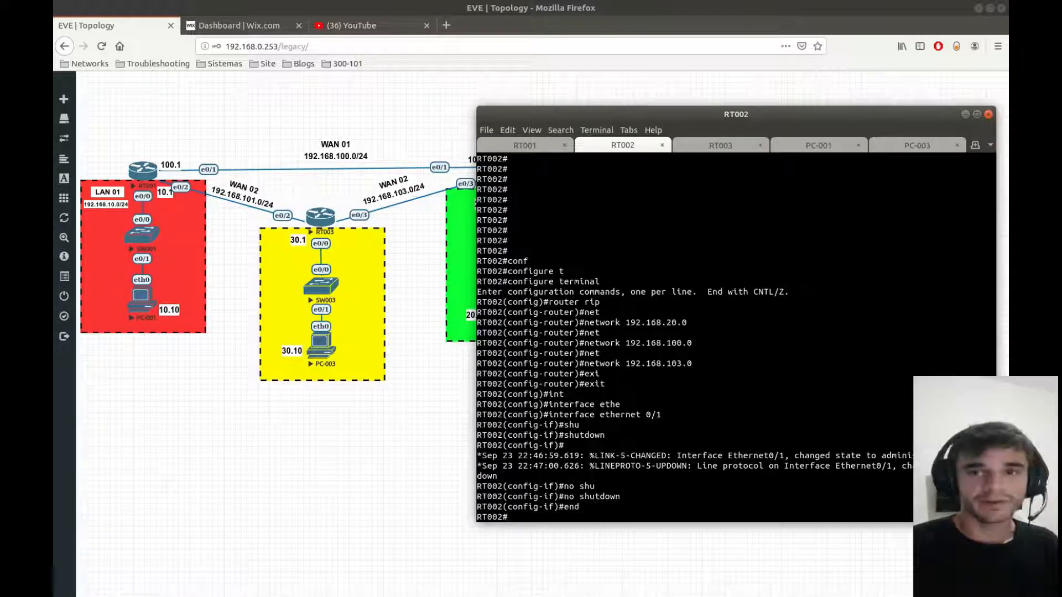
{"action": "key", "text": "Return"}
{"action": "key", "text": "Return"}
{"action": "key", "text": "Return"}
{"action": "key", "text": "Return"}
{"action": "key", "text": "Return"}
{"action": "key", "text": "Return"}
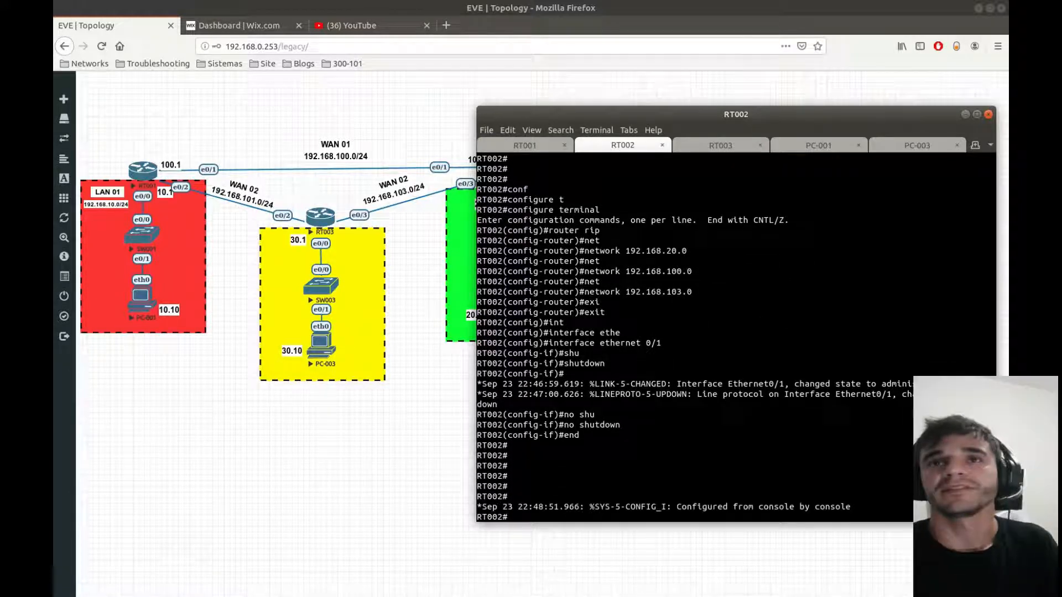
Step: Check RT001's console for interface status messages and review the full topology diagram
{"action": "key", "text": "ctrl+Page_Up"}
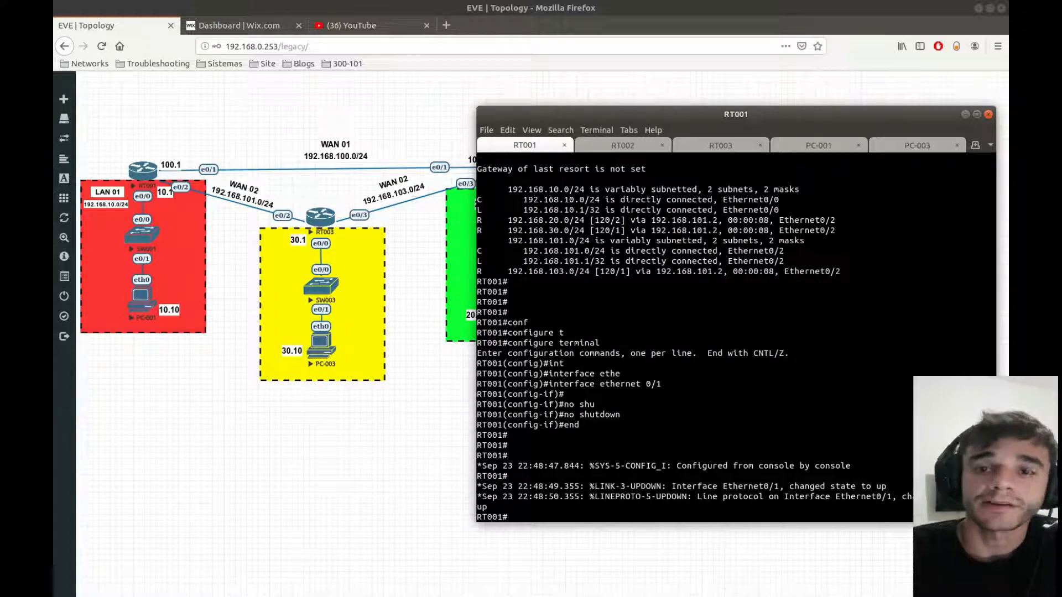
{"action": "key", "text": "Return"}
{"action": "key", "text": "Return"}
{"action": "key", "text": "Return"}
{"action": "key", "text": "Return"}
{"action": "key", "text": "Return"}
{"action": "key", "text": "Return"}
{"action": "key", "text": "Return"}
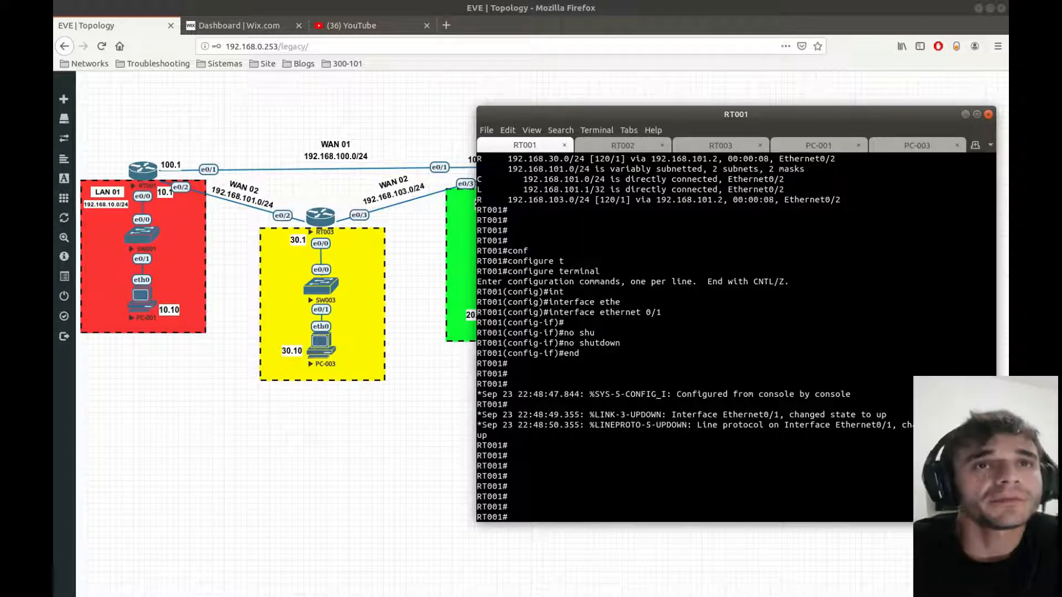
{"action": "key", "text": "alt+Tab"}
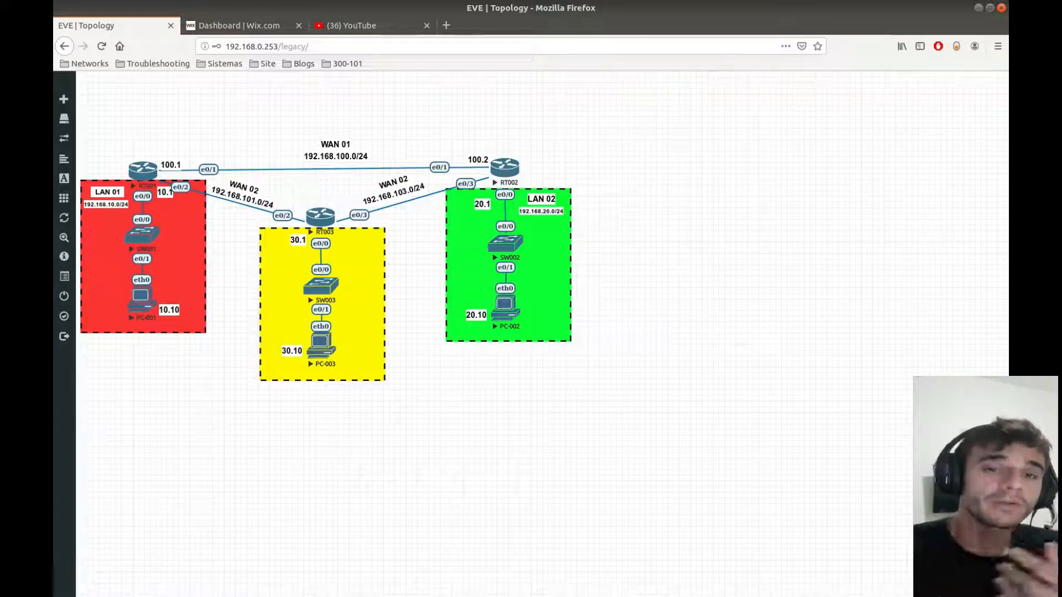
{"action": "key", "text": "alt+Tab"}
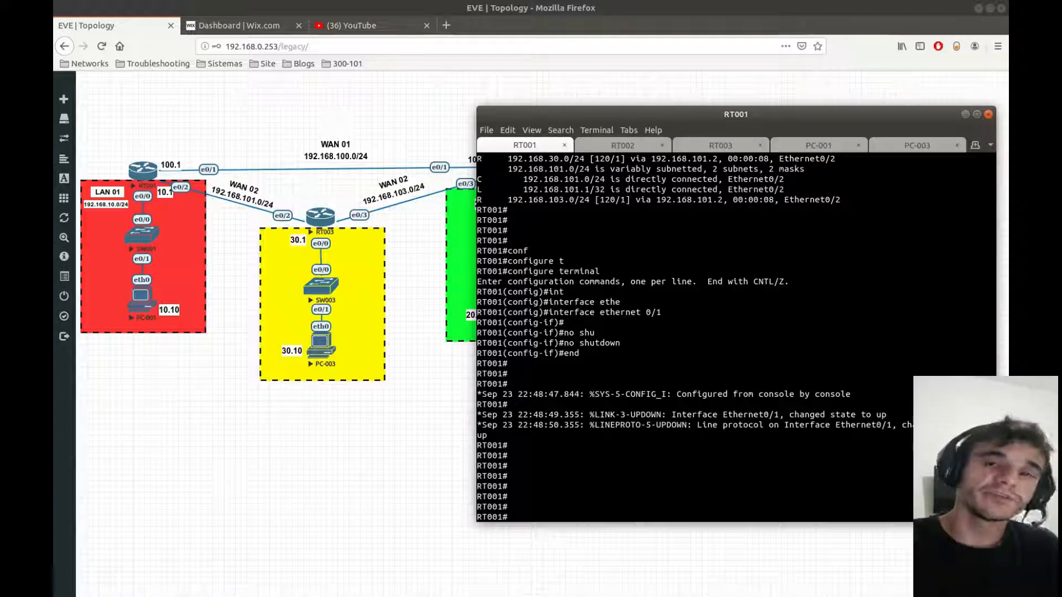
Step: On RT001, enter RIP router configuration and set the protocol to version 2
{"action": "key", "text": "Return"}
{"action": "key", "text": "Return"}
{"action": "key", "text": "Return"}
{"action": "type", "text": "conf"}
{"action": "key", "text": "Tab"}
{"action": "type", "text": "t"}
{"action": "key", "text": "Tab"}
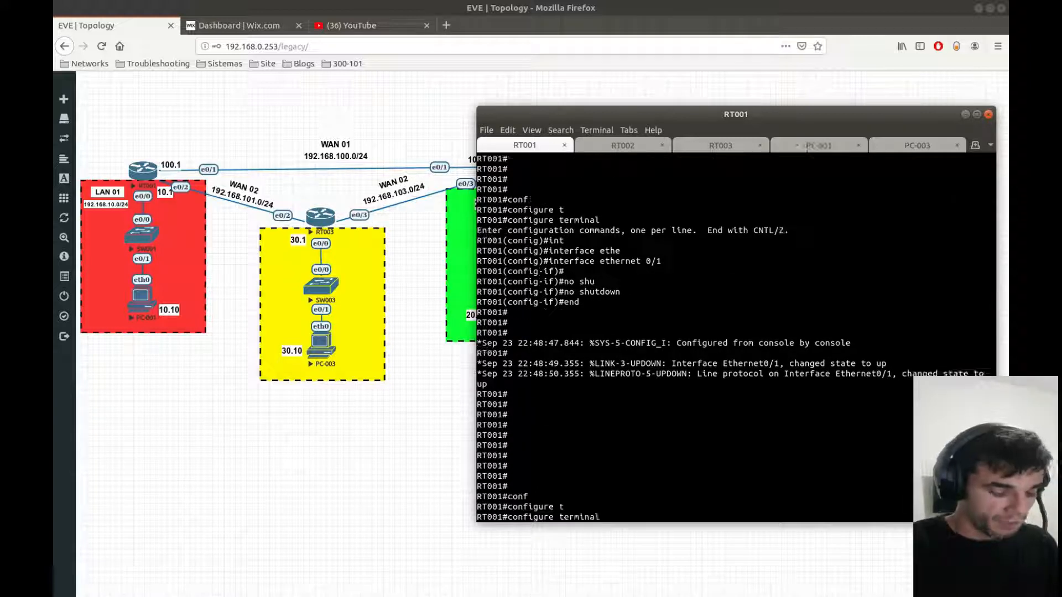
{"action": "key", "text": "Return"}
{"action": "key", "text": "Return"}
{"action": "key", "text": "Return"}
{"action": "key", "text": "Return"}
{"action": "type", "text": "rout"}
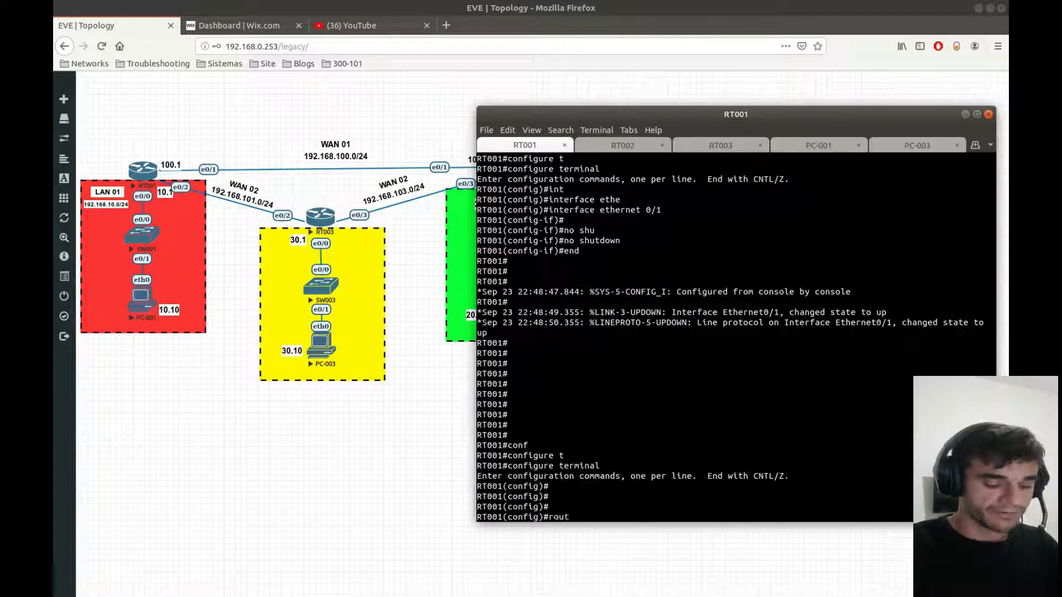
{"action": "type", "text": "er rip"}
{"action": "key", "text": "Return"}
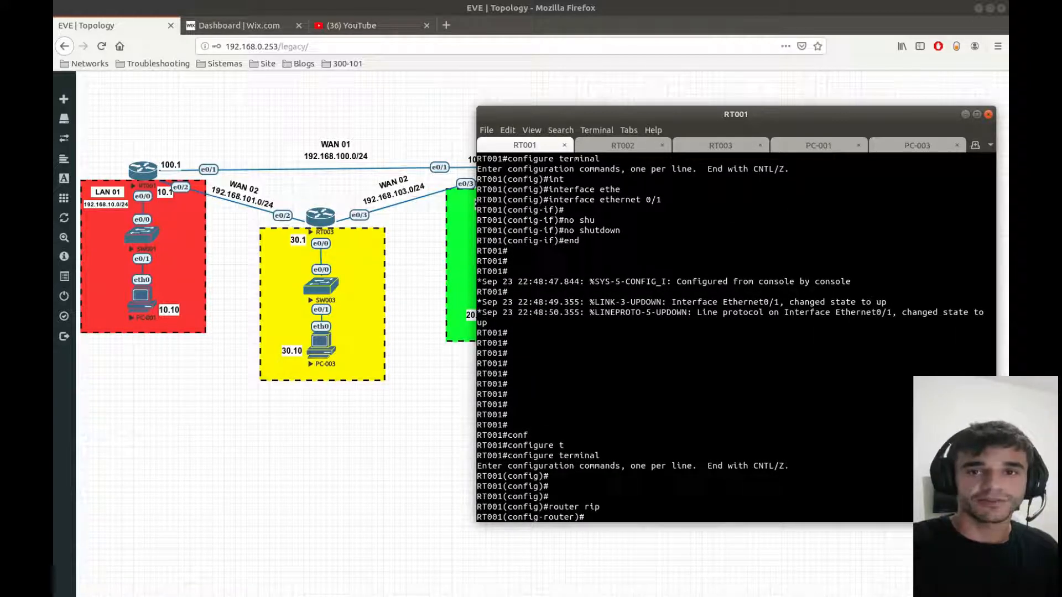
{"action": "type", "text": "ver"}
{"action": "key", "text": "Tab"}
{"action": "type", "text": "2"}
{"action": "key", "text": "Return"}
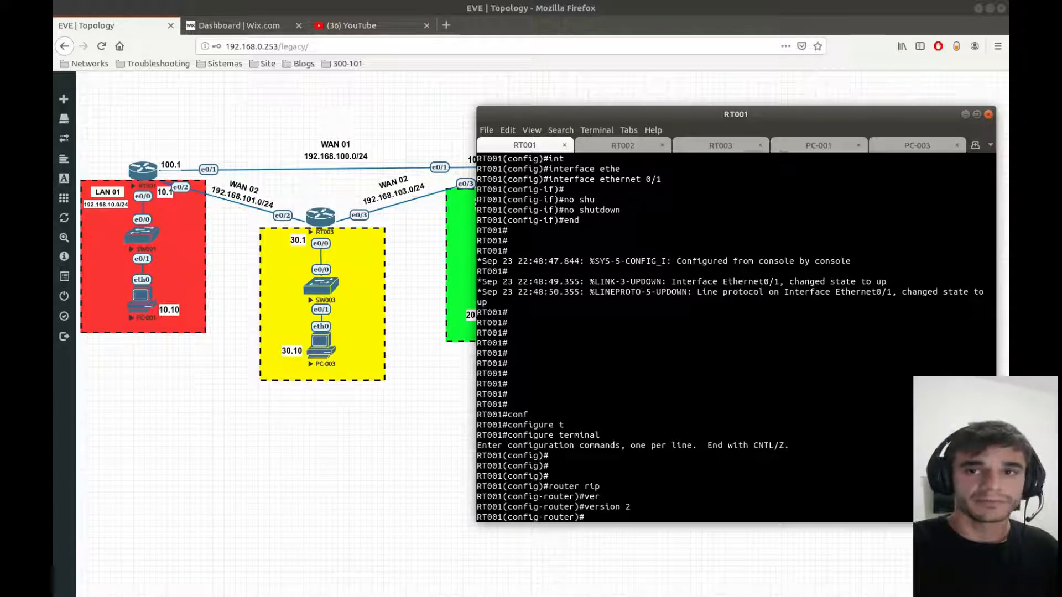
Step: Set RIP to version 2 in RT002's router configuration
{"action": "key", "text": "ctrl+Page_Down"}
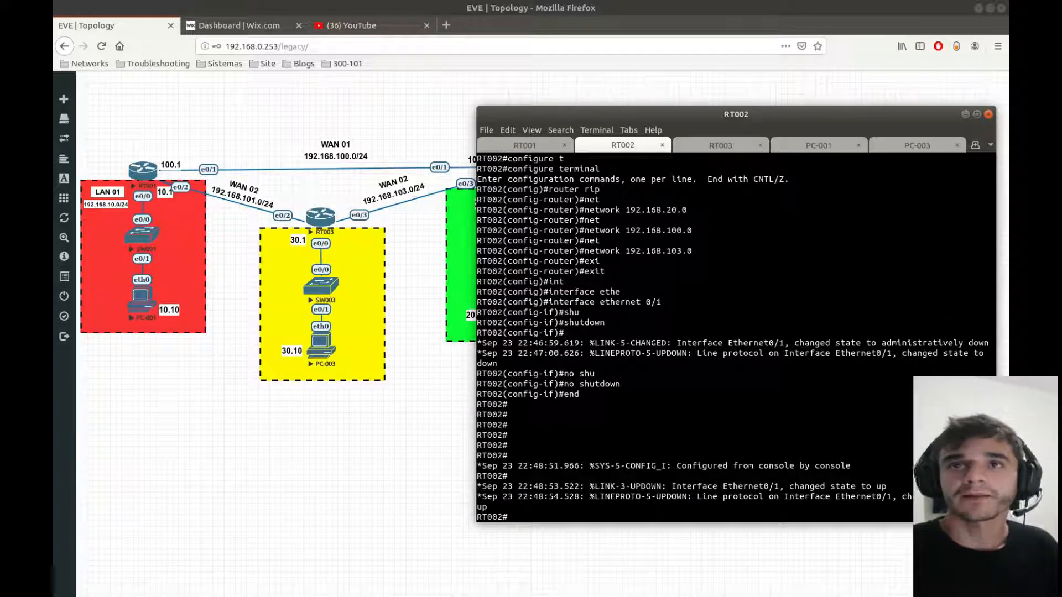
{"action": "type", "text": "conf"}
{"action": "key", "text": "Tab"}
{"action": "type", "text": "t"}
{"action": "key", "text": "Tab"}
{"action": "key", "text": "Return"}
{"action": "type", "text": "route"}
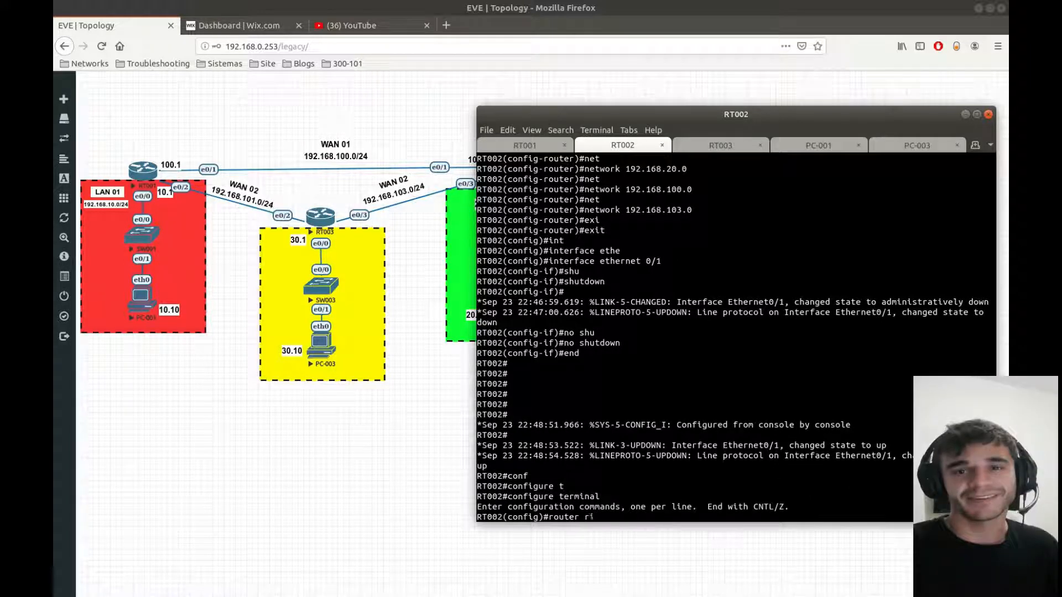
{"action": "type", "text": "r ri"}
{"action": "key", "text": "Tab"}
{"action": "key", "text": "Return"}
{"action": "type", "text": "ver"}
{"action": "key", "text": "Tab"}
{"action": "type", "text": "2"}
{"action": "key", "text": "Return"}
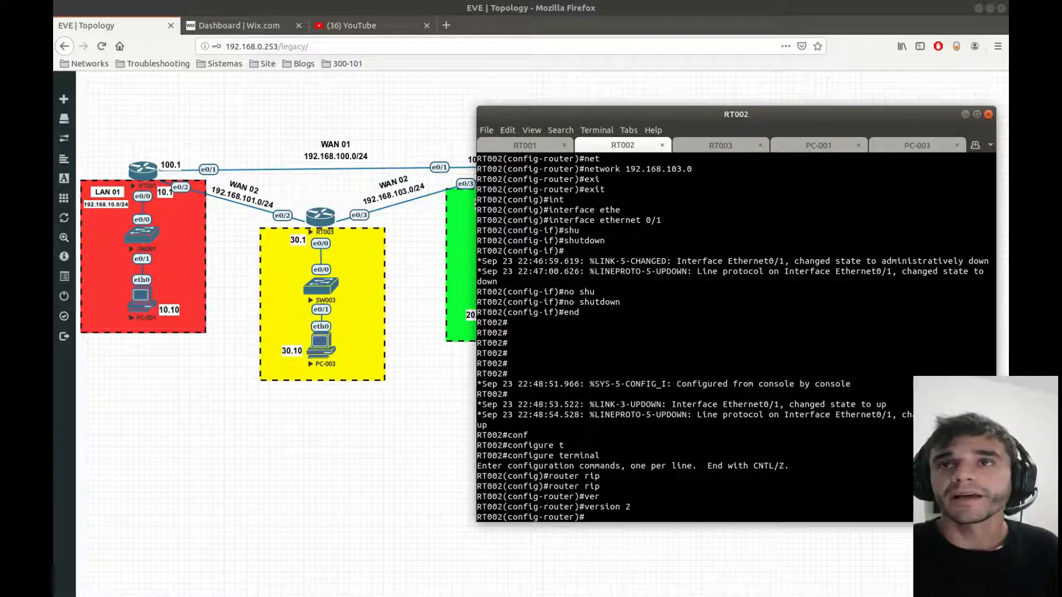
Step: Switch RT003's RIP process to version 2 and end the configuration session
{"action": "key", "text": "ctrl+Page_Down"}
{"action": "type", "text": "conf"}
{"action": "key", "text": "Tab"}
{"action": "type", "text": "t"}
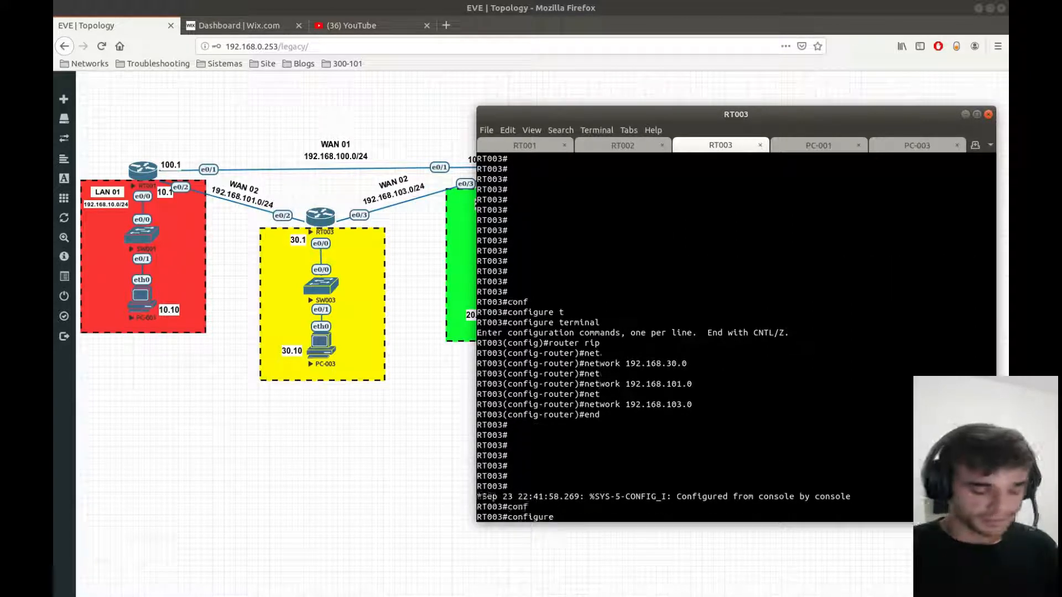
{"action": "key", "text": "Tab"}
{"action": "key", "text": "Return"}
{"action": "type", "text": "router rip"}
{"action": "key", "text": "Tab"}
{"action": "key", "text": "Return"}
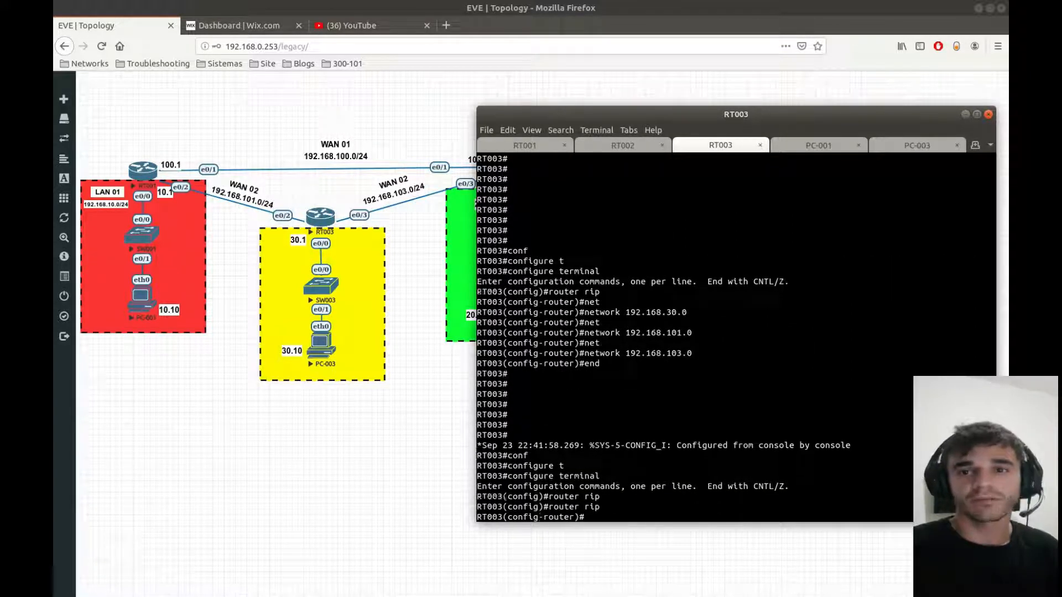
{"action": "type", "text": "ver"}
{"action": "key", "text": "Tab"}
{"action": "type", "text": "2"}
{"action": "key", "text": "Return"}
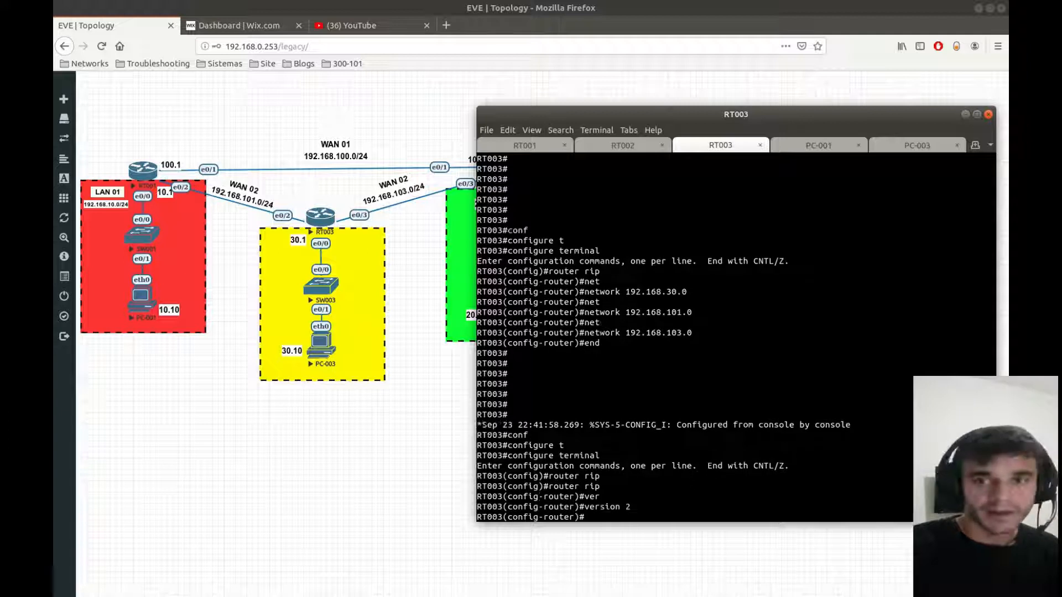
{"action": "type", "text": "end"}
{"action": "key", "text": "Return"}
{"action": "key", "text": "Return"}
{"action": "key", "text": "Return"}
{"action": "key", "text": "Return"}
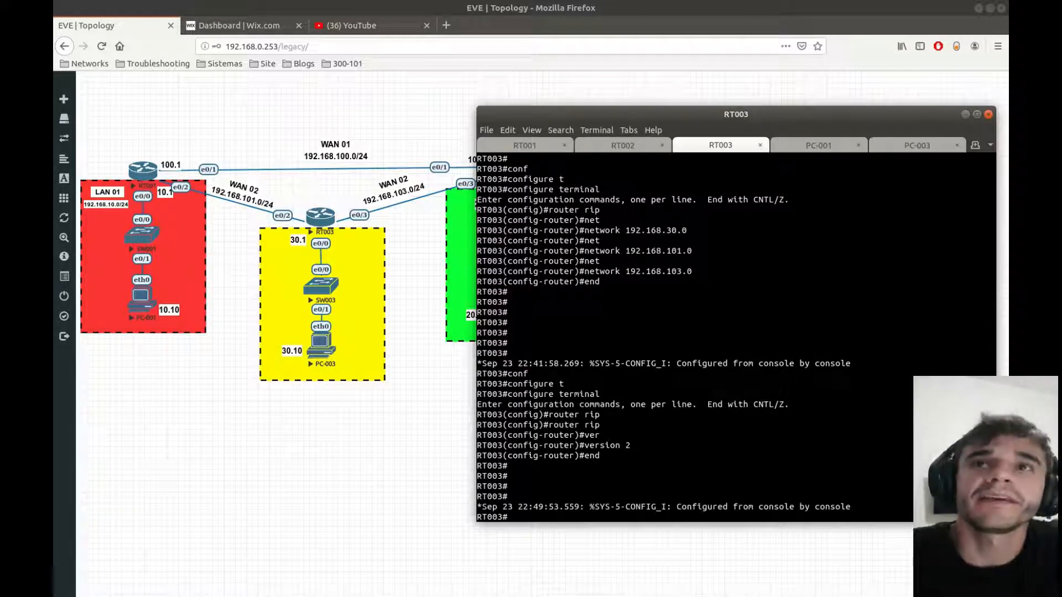
Step: Go back to RT001 and exit RIP router configuration to privileged EXEC mode
{"action": "key", "text": "ctrl+Page_Up"}
{"action": "key", "text": "ctrl+Page_Up"}
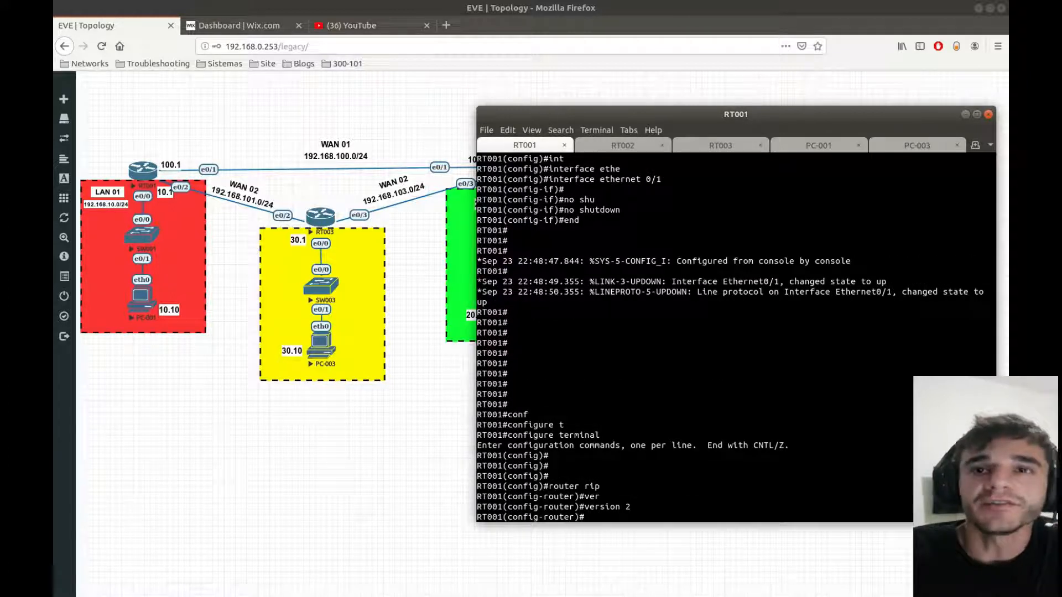
{"action": "key", "text": "Return"}
{"action": "key", "text": "Return"}
{"action": "key", "text": "Return"}
{"action": "type", "text": "end"}
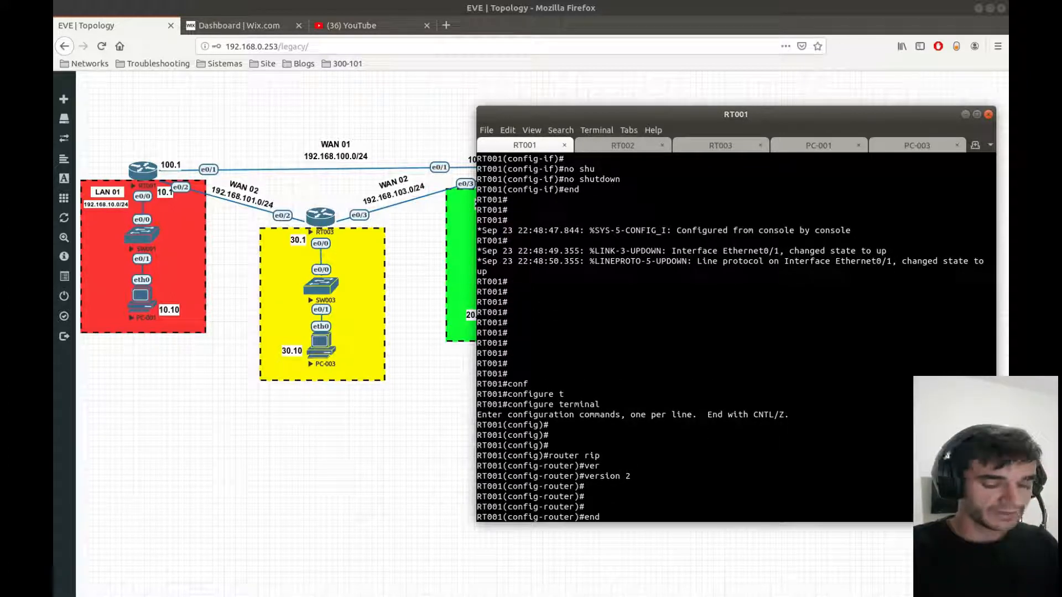
{"action": "key", "text": "Return"}
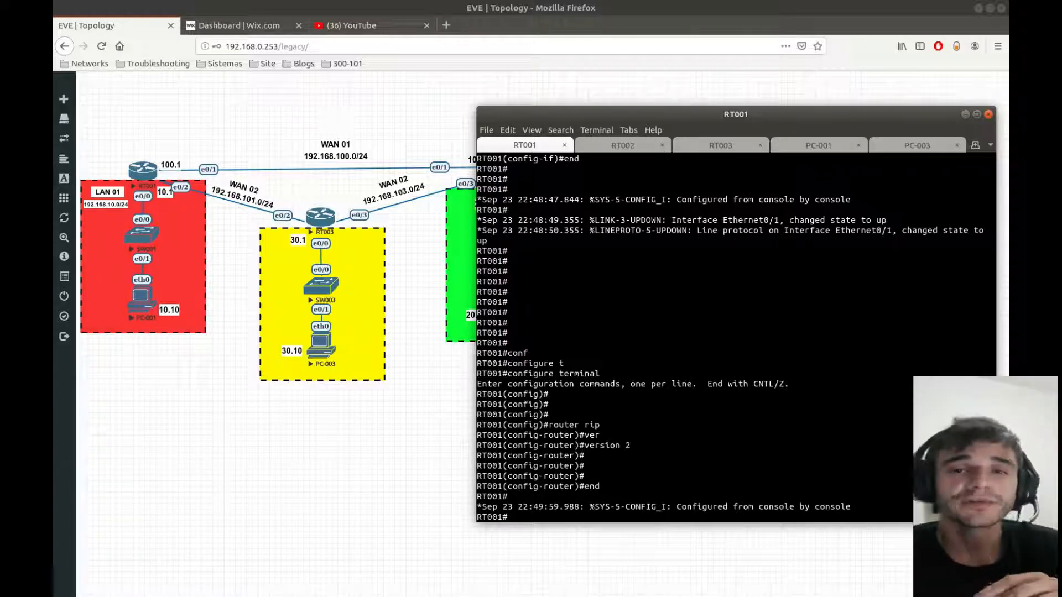
{"action": "key", "text": "Return"}
{"action": "key", "text": "Return"}
{"action": "key", "text": "Return"}
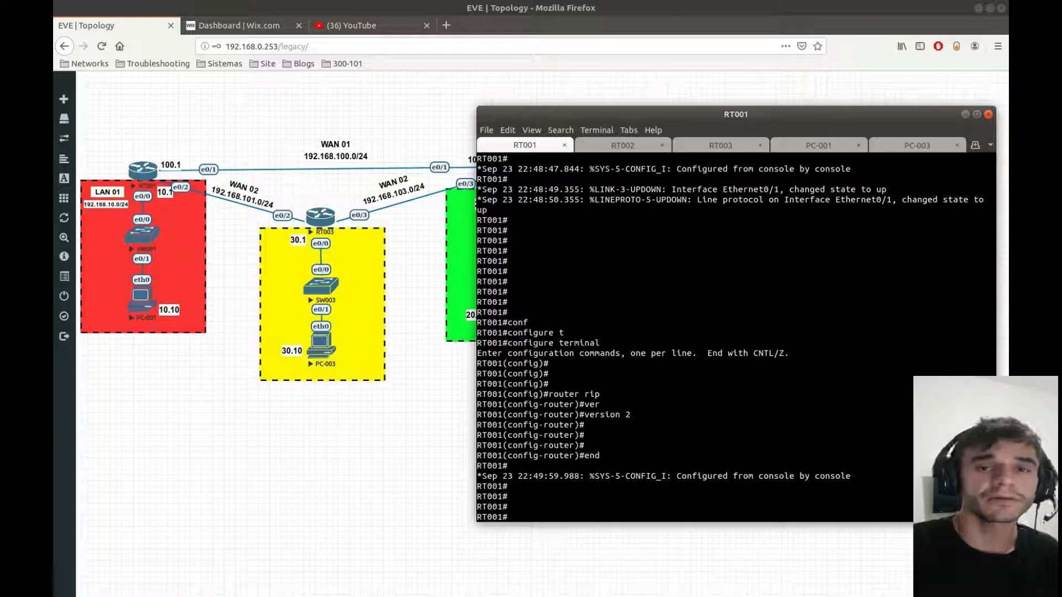
Step: Turn on RIP event debugging on RT001 with debug ip rip events and watch the update messages
{"action": "type", "text": "debu"}
{"action": "key", "text": "Tab"}
{"action": "type", "text": "ip"}
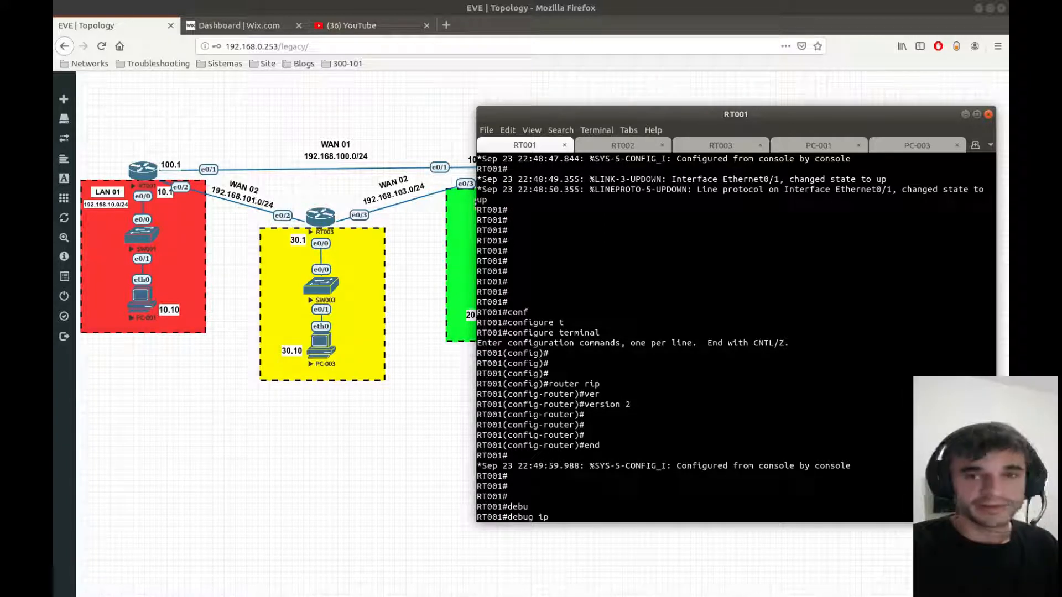
{"action": "type", "text": " rip eve"}
{"action": "key", "text": "Tab"}
{"action": "key", "text": "Return"}
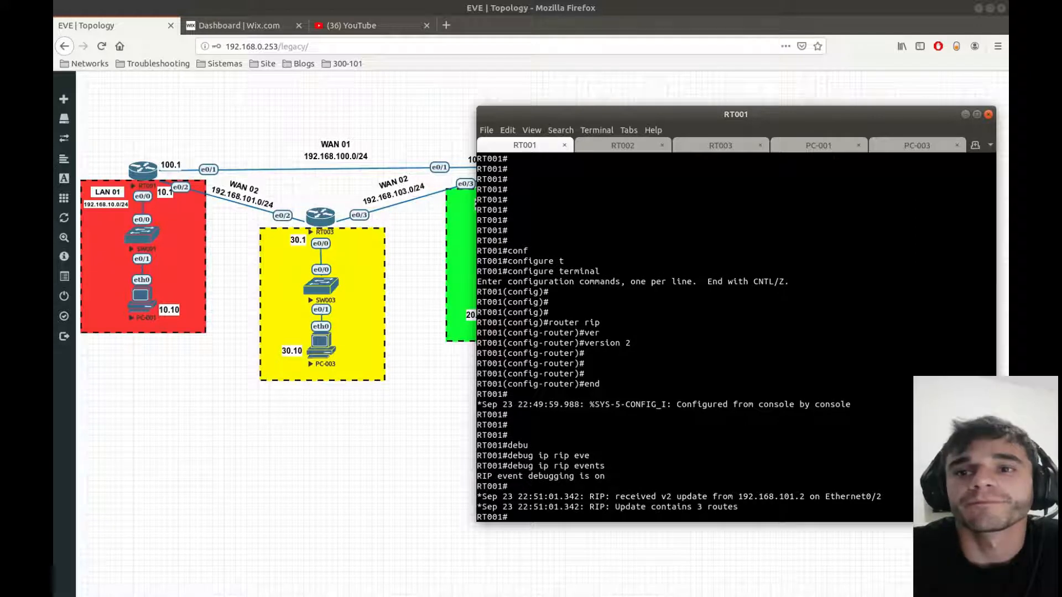
{"action": "key", "text": "Return"}
{"action": "key", "text": "Return"}
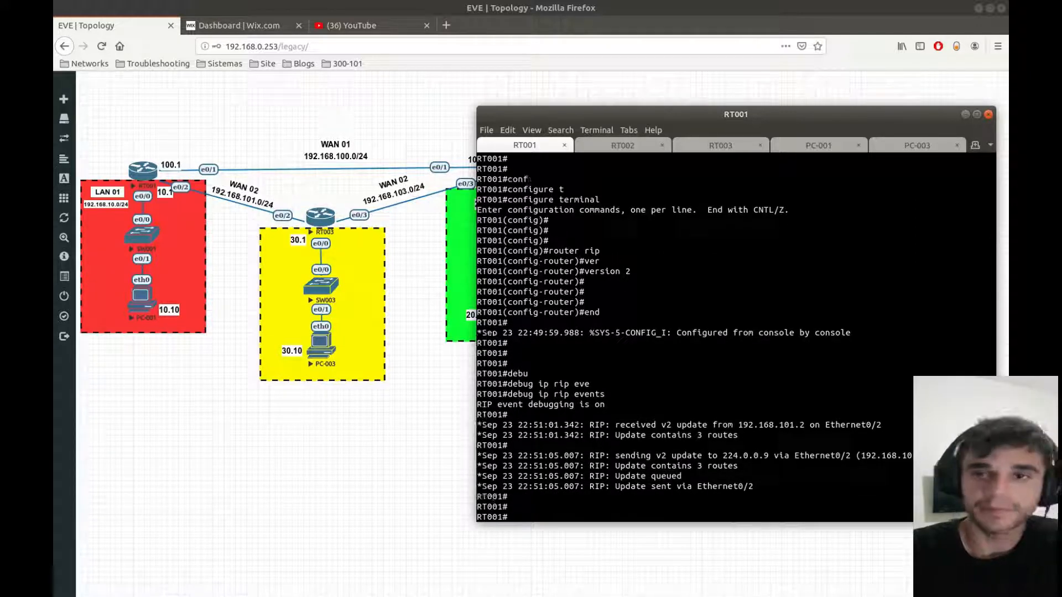
Step: Turn off all debugging on RT001 with undebug all
{"action": "type", "text": "unde"}
{"action": "key", "text": "Tab"}
{"action": "type", "text": "all"}
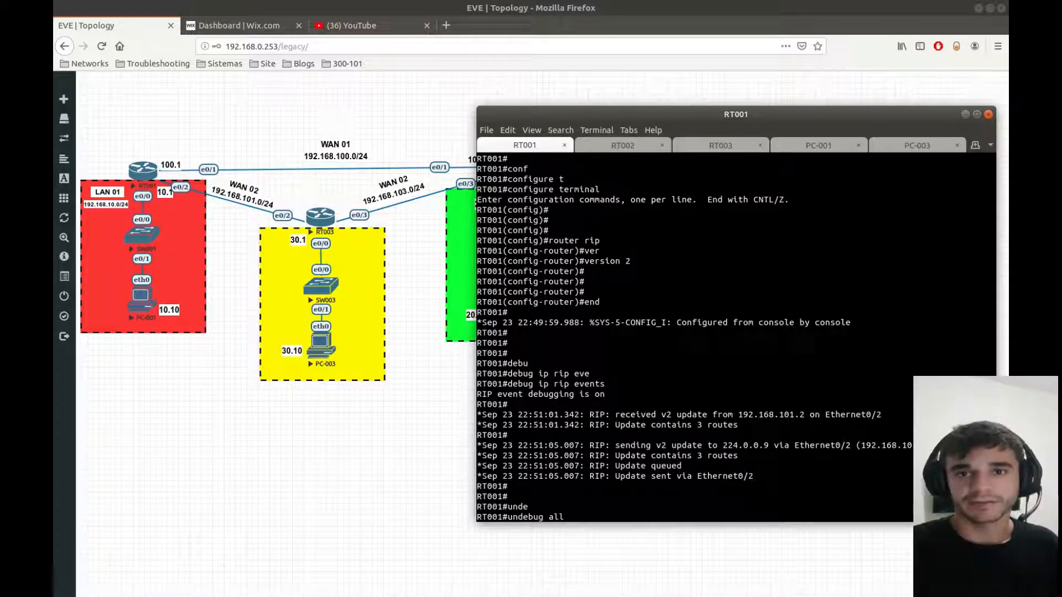
{"action": "key", "text": "Return"}
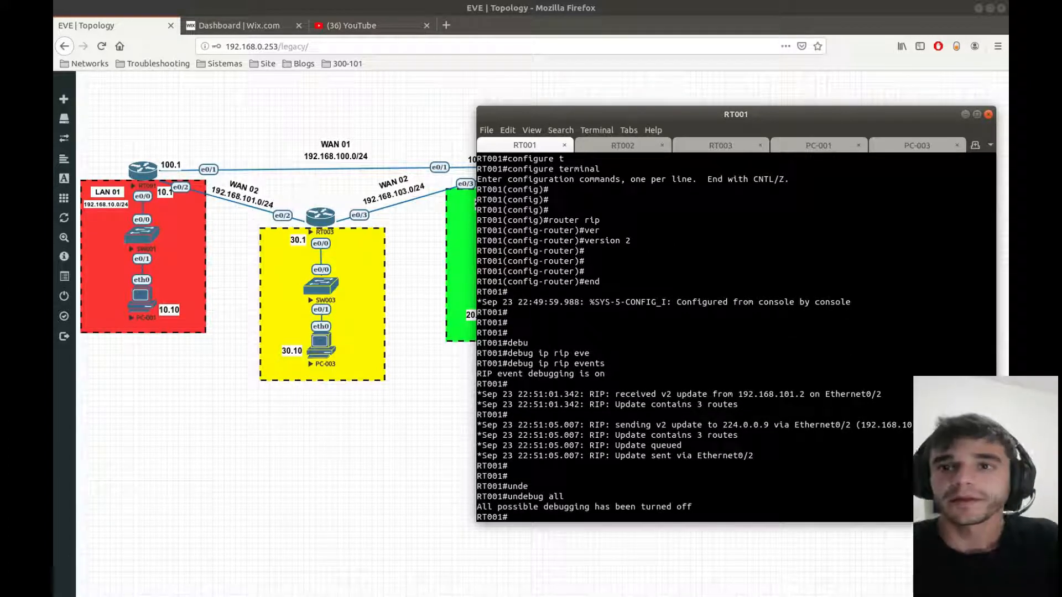